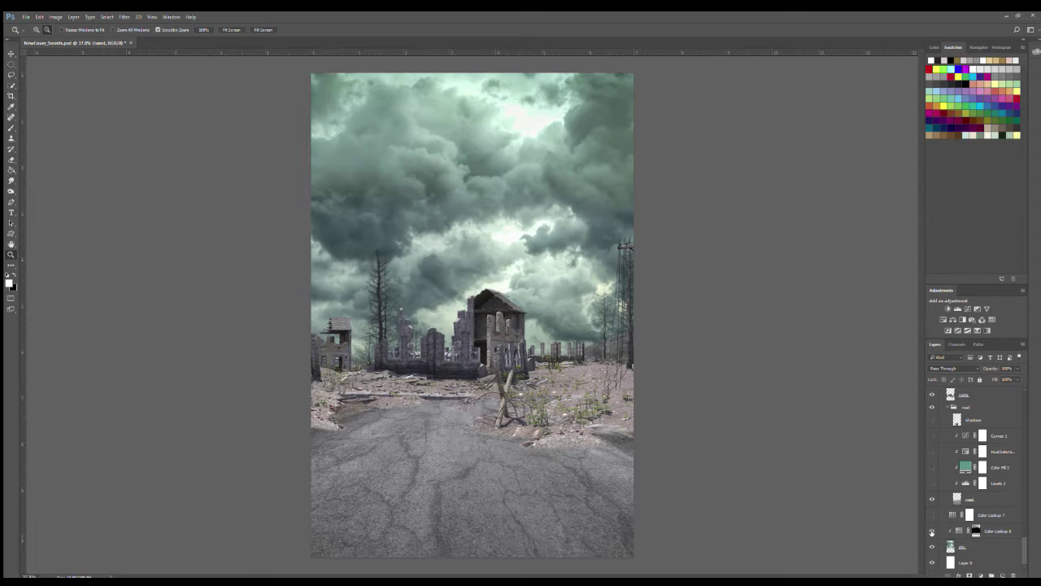
Show the Color Lookup 7 layer plus the Levels, Color Fill, Hue/Saturation, Curves and shadows layers in the road group.
left_click(932, 514)
scroll(937, 517, "up", 2)
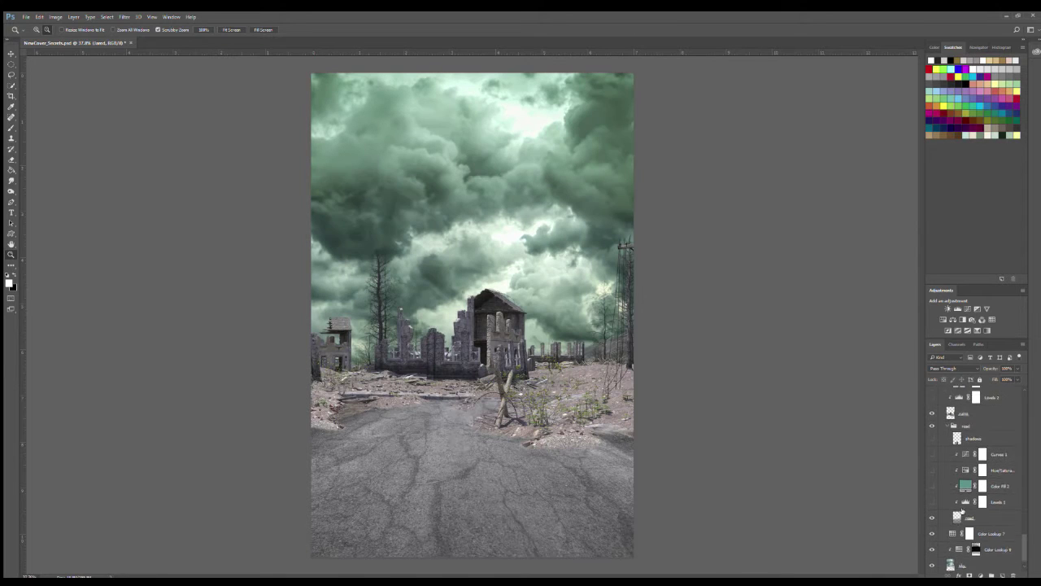
left_click(932, 511)
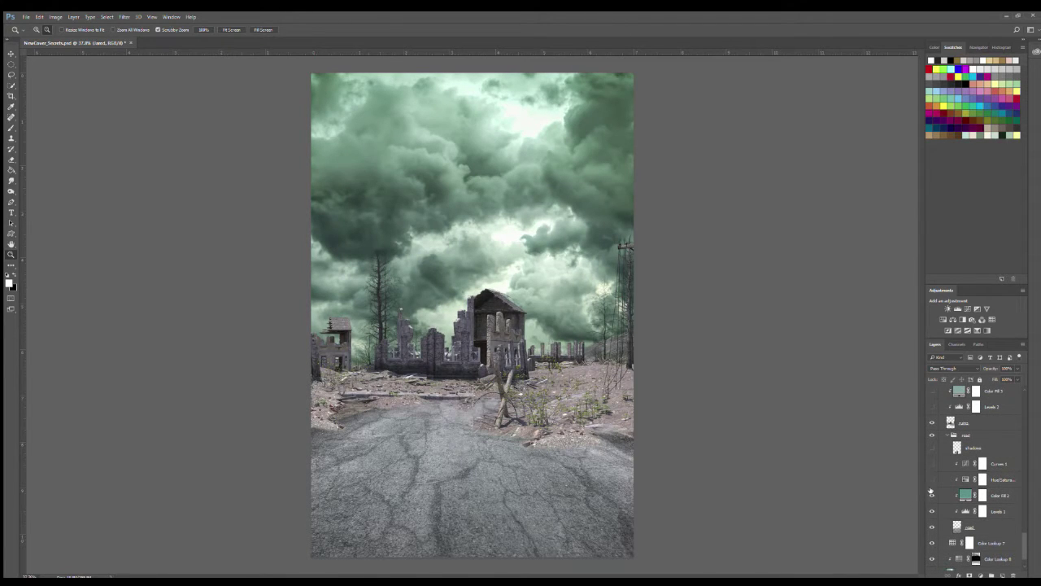
left_click(932, 479)
left_click(932, 447)
scroll(933, 459, "up", 2)
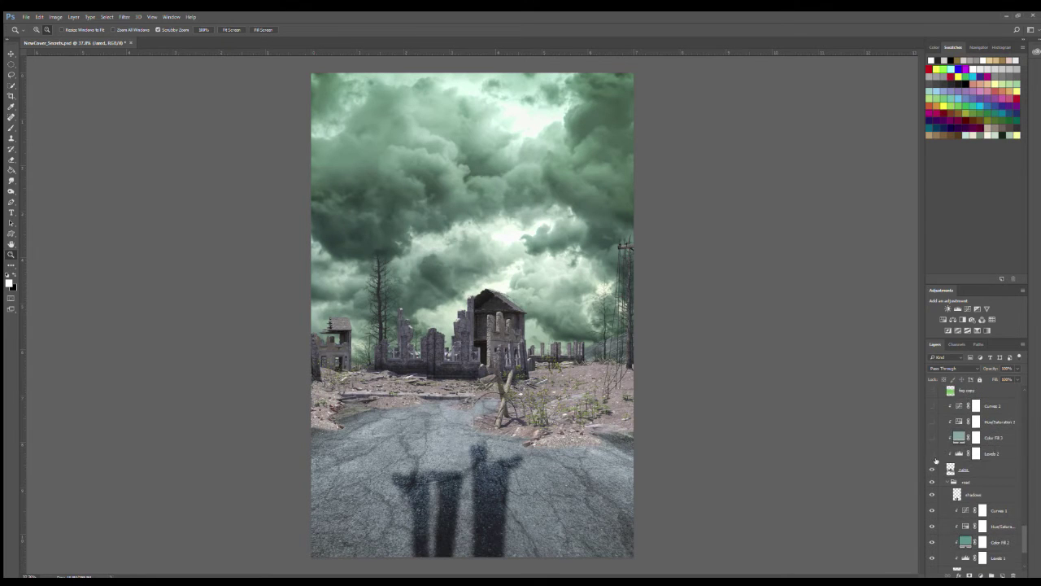
Show the Levels, Color Fill, Hue/Saturation and Curves adjustments clipped to the ruins layer.
left_click(932, 453)
left_click(932, 437)
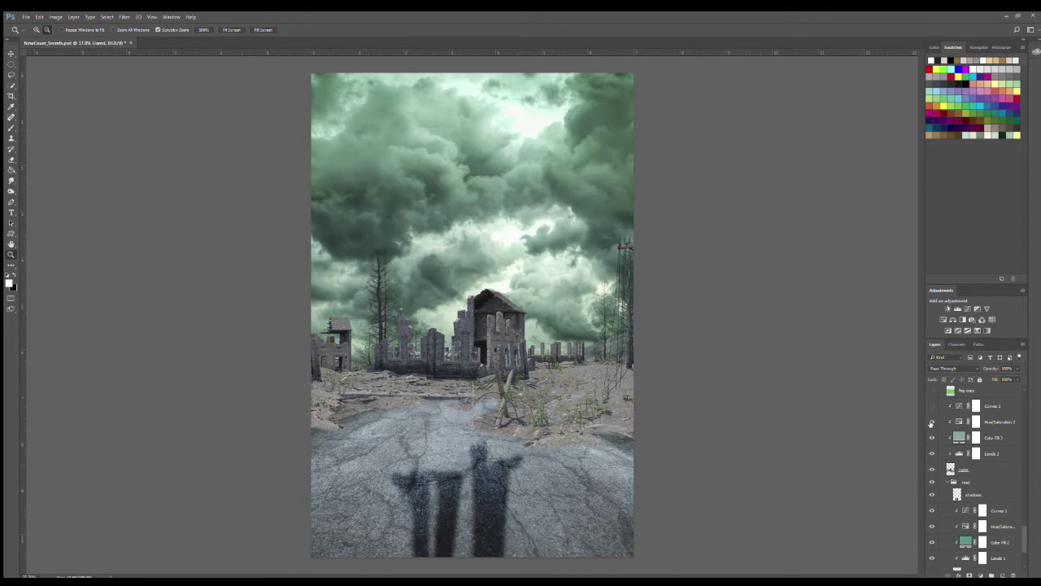
left_click(933, 420)
left_click(932, 405)
scroll(932, 406, "up", 2)
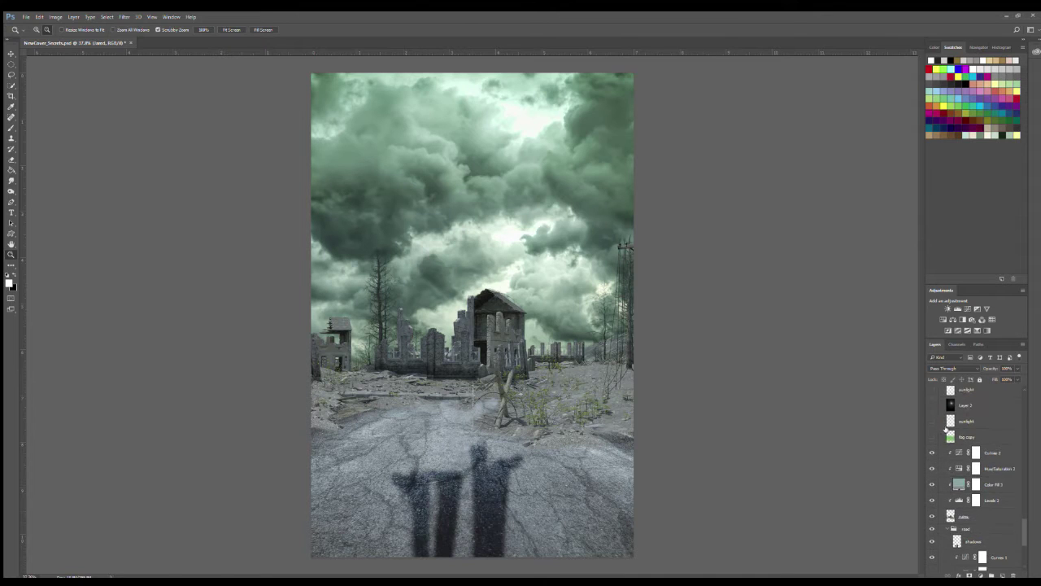
Show the fog copy, Layer 2 and both sunlight layers of the background group, and select the upper sunlight layer.
left_click(932, 456)
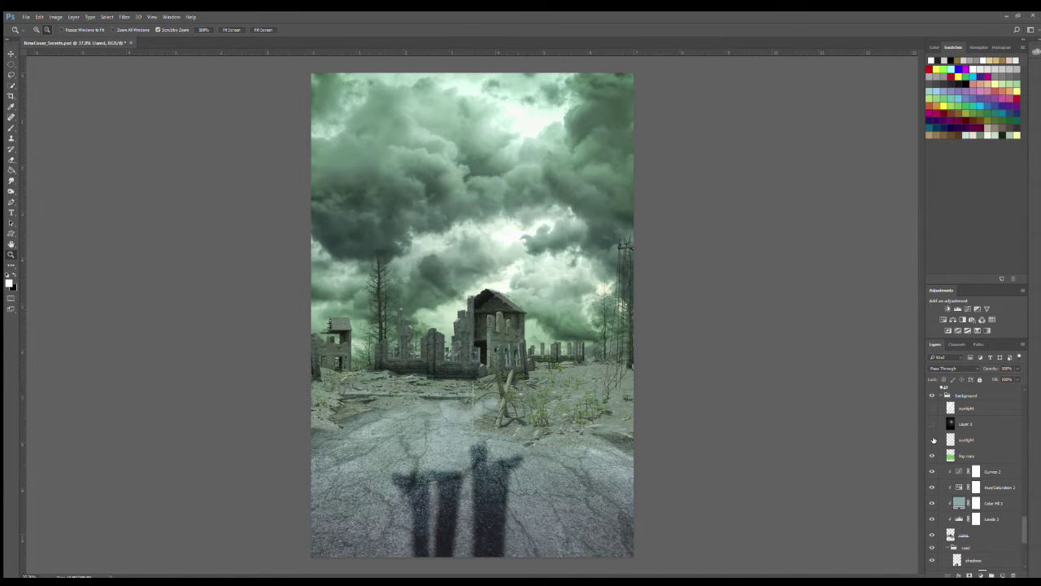
left_click(932, 440)
left_click(932, 423)
left_click(933, 408)
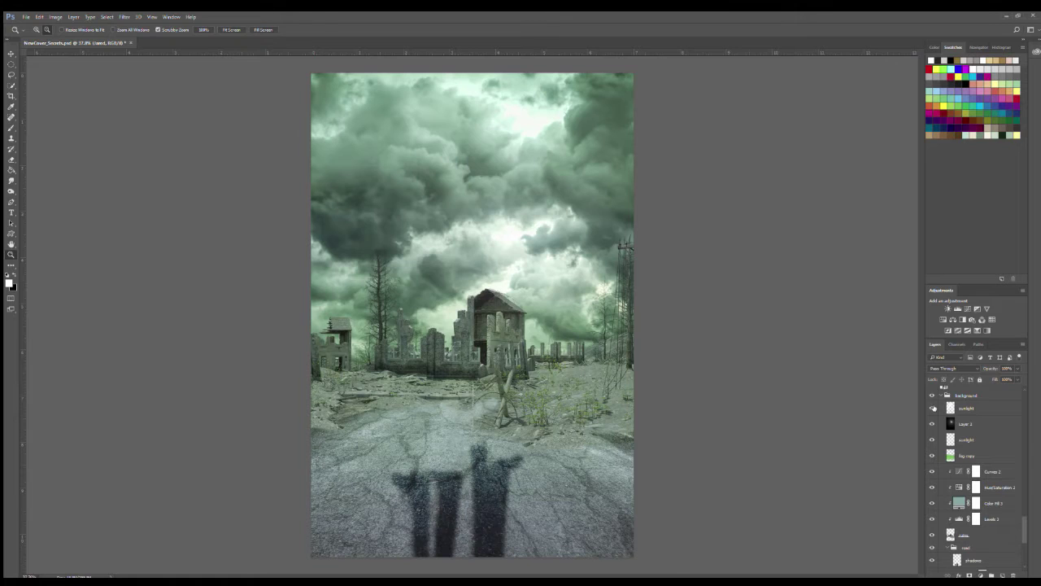
left_click(972, 408)
Show and select the DoveSmall layer above the background group.
scroll(935, 431, "up", 4)
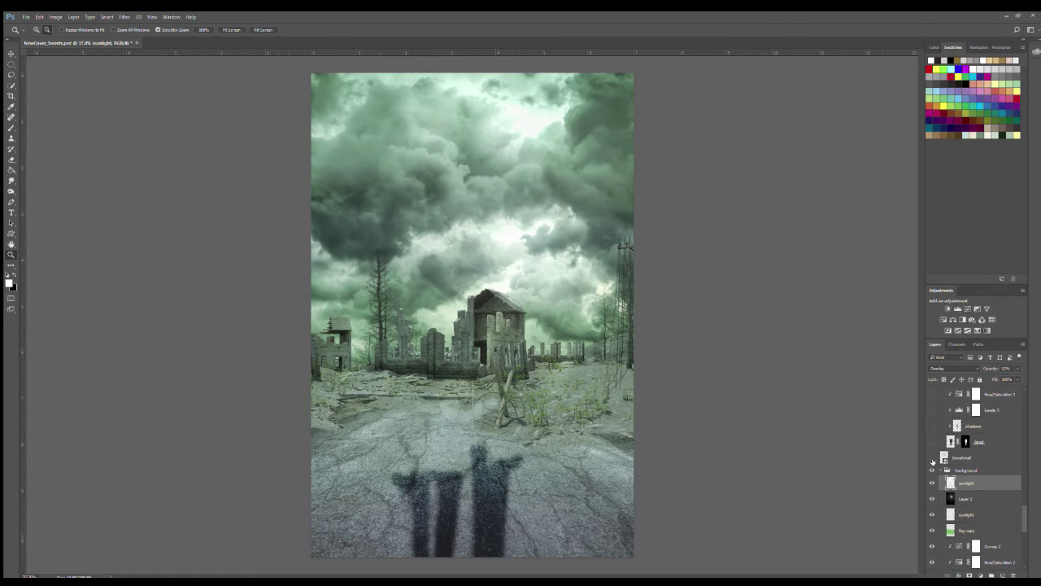
left_click(932, 458)
left_click(983, 458)
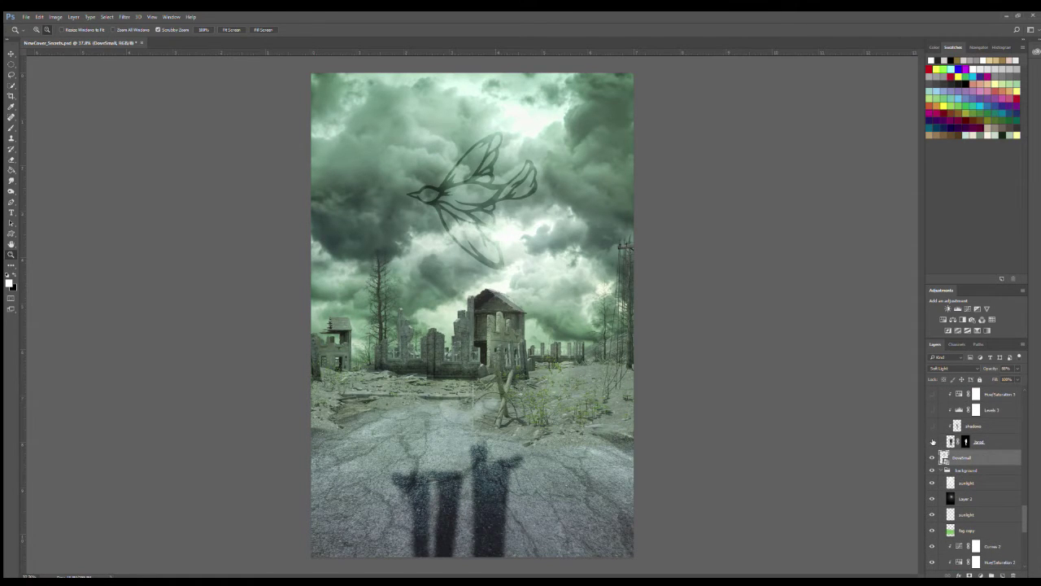
Show the suited man's layer with its shadows, Levels, Hue/Saturation and Curves layers, and collapse his group.
left_click(933, 442)
left_click(932, 409)
left_click(933, 394)
scroll(969, 427, "up", 2)
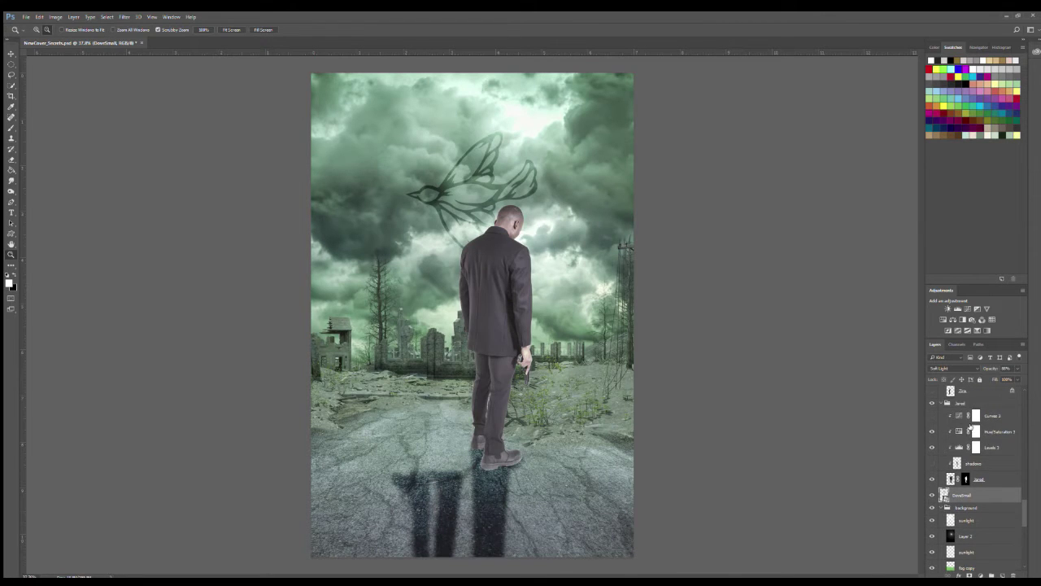
left_click(933, 462)
scroll(979, 464, "up", 6)
left_click(944, 515)
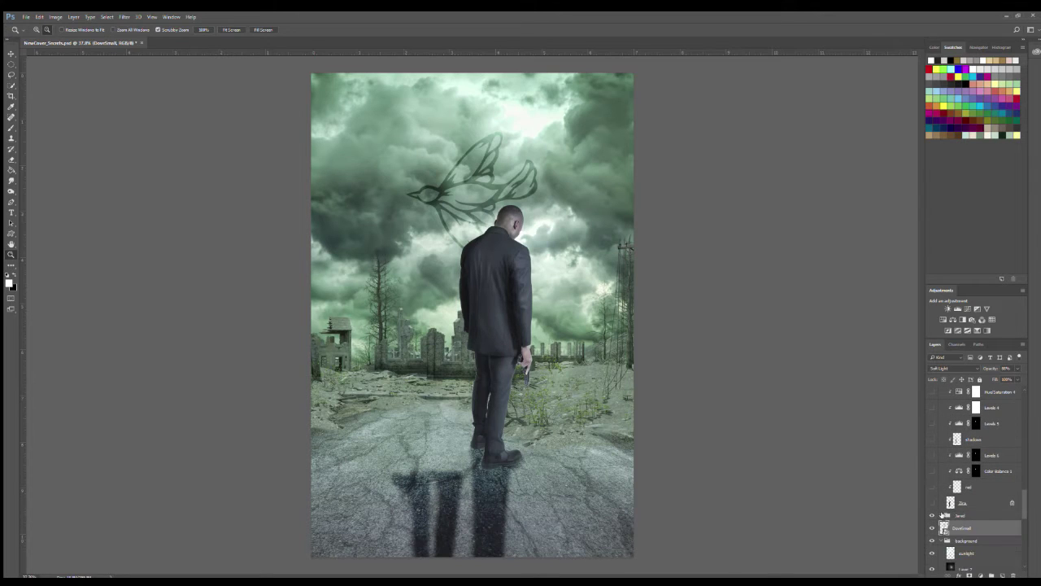
Show the blonde woman's layer with its red, Color Balance, shadows and two masked Levels layers.
scroll(945, 540, "up", 1)
left_click(933, 528)
left_click(933, 511)
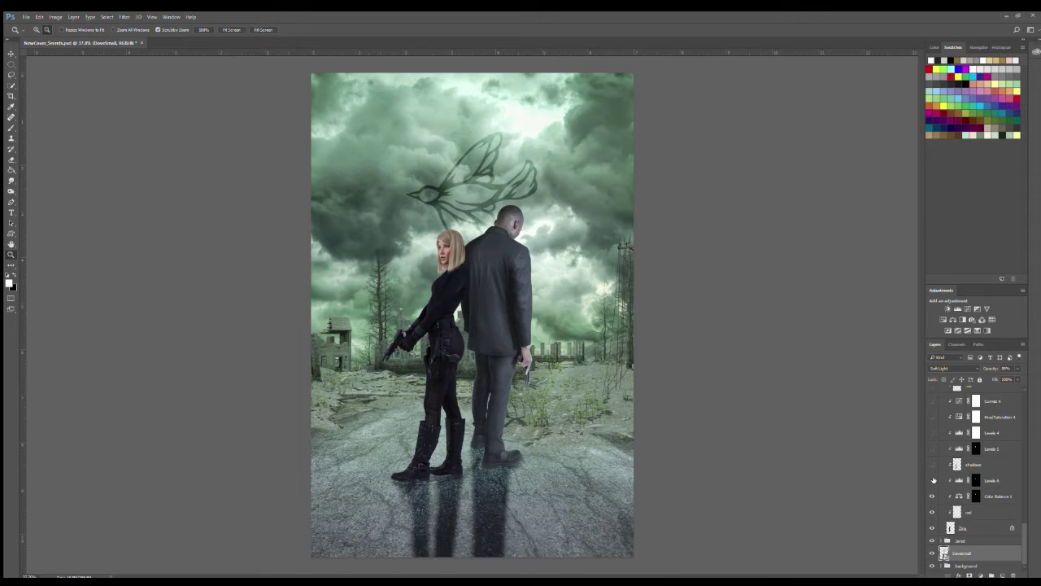
left_click(932, 480)
left_click(932, 464)
left_click(932, 448)
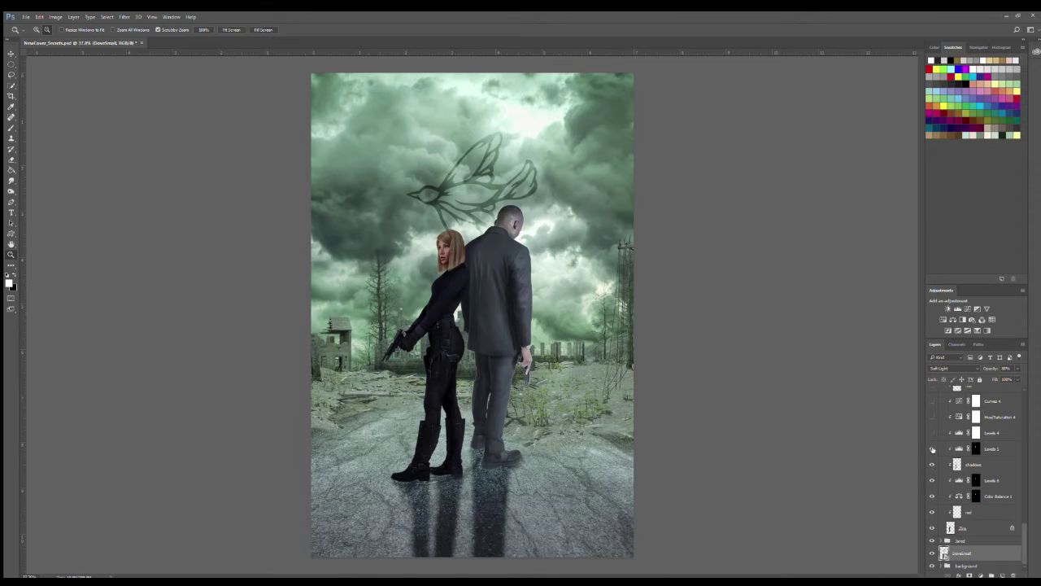
Show the Levels 4, Hue/Saturation 4 and Curves 4 adjustments and the remaining layer above them in the woman's group.
left_click(933, 433)
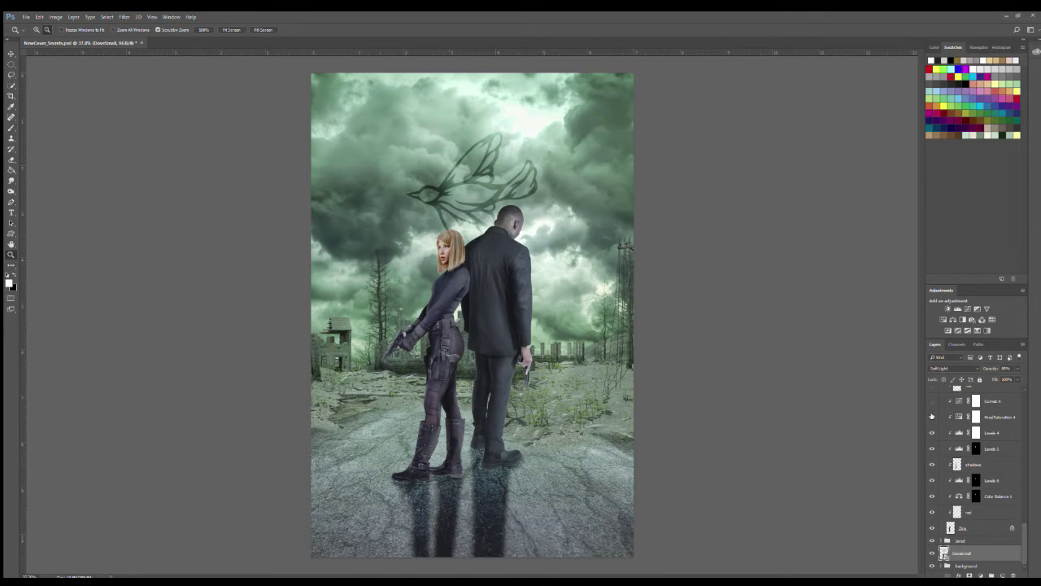
left_click(932, 400)
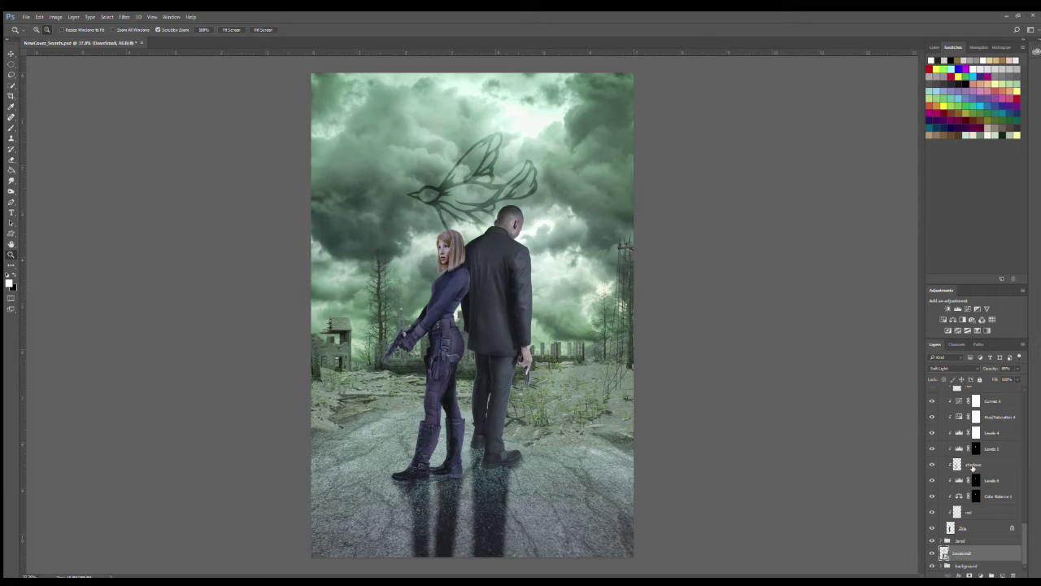
scroll(933, 423, "up", 2)
left_click(933, 450)
left_click(933, 418)
left_click(933, 418)
Show the darkgradient layer and the two light-effect layers around it, above the figure groups.
scroll(935, 436, "up", 4)
scroll(941, 437, "up", 2)
left_click(932, 539)
left_click(932, 555)
left_click(932, 524)
Show the Vignette copy, Vignette and both dark texture layers in the overlays group.
left_click(932, 509)
left_click(932, 492)
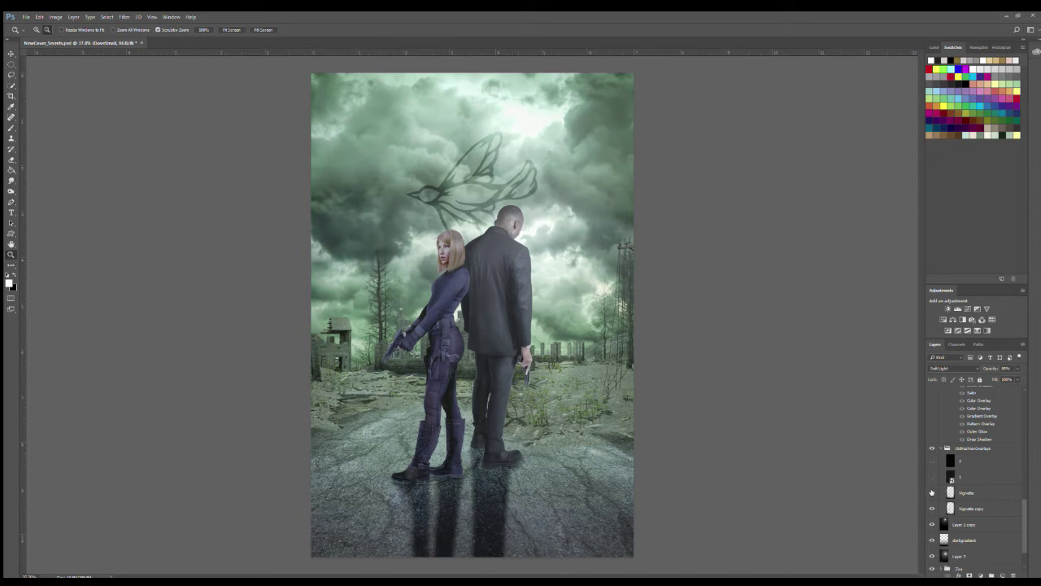
left_click(932, 492)
left_click(932, 476)
left_click(932, 460)
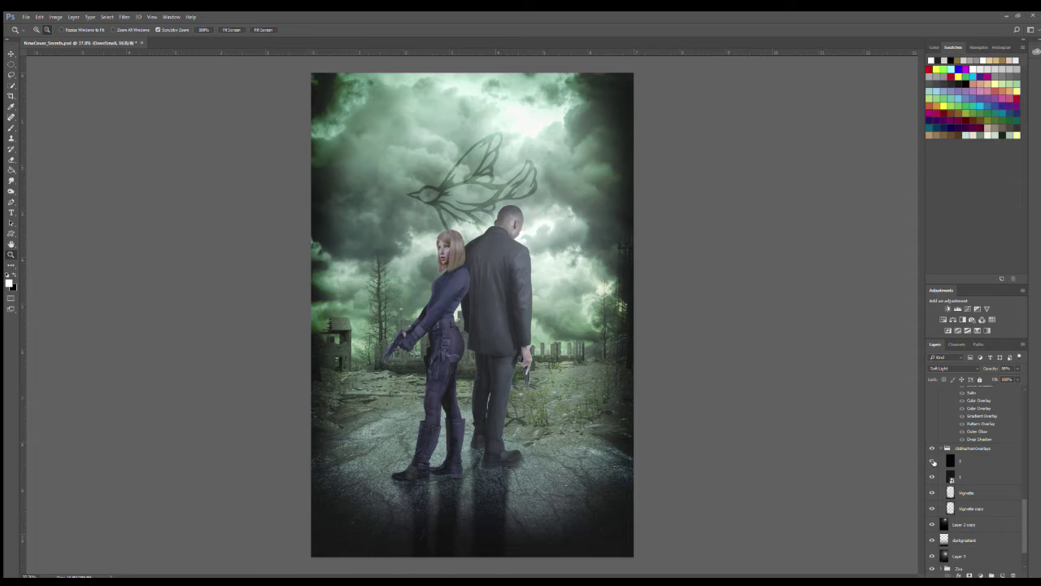
Show the cover's text layers: the author name, PEACE, SECRETS OF and the tagline.
scroll(935, 480, "up", 2)
scroll(943, 480, "up", 2)
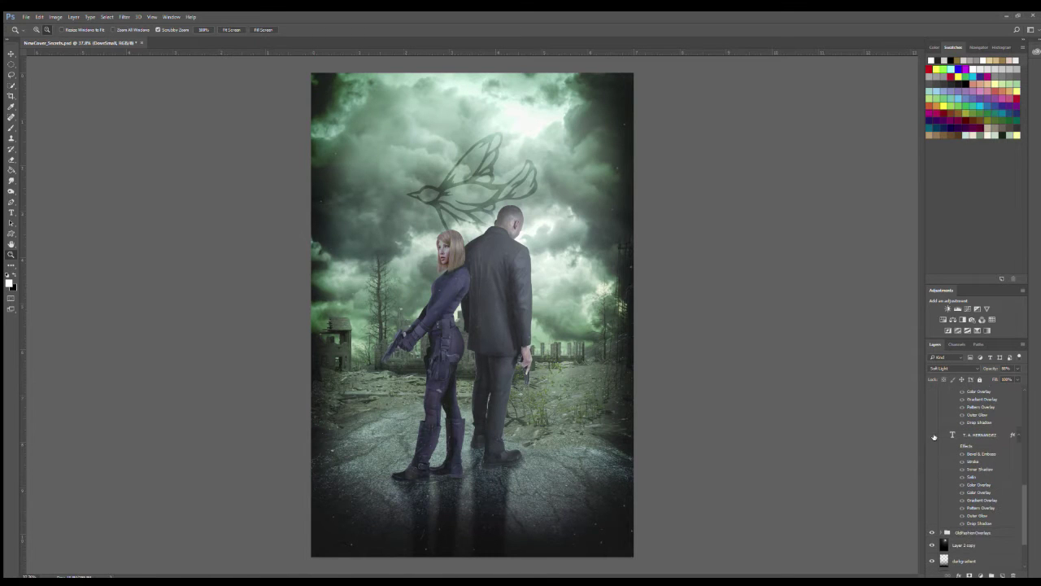
left_click(932, 436)
scroll(959, 443, "up", 2)
scroll(955, 439, "up", 1)
left_click(933, 421)
scroll(943, 439, "up", 3)
left_click(932, 433)
left_click(932, 394)
Turn on the layer effects of the SECRETS OF, PEACE and author name text.
scroll(944, 431, "down", 2)
left_click(956, 415)
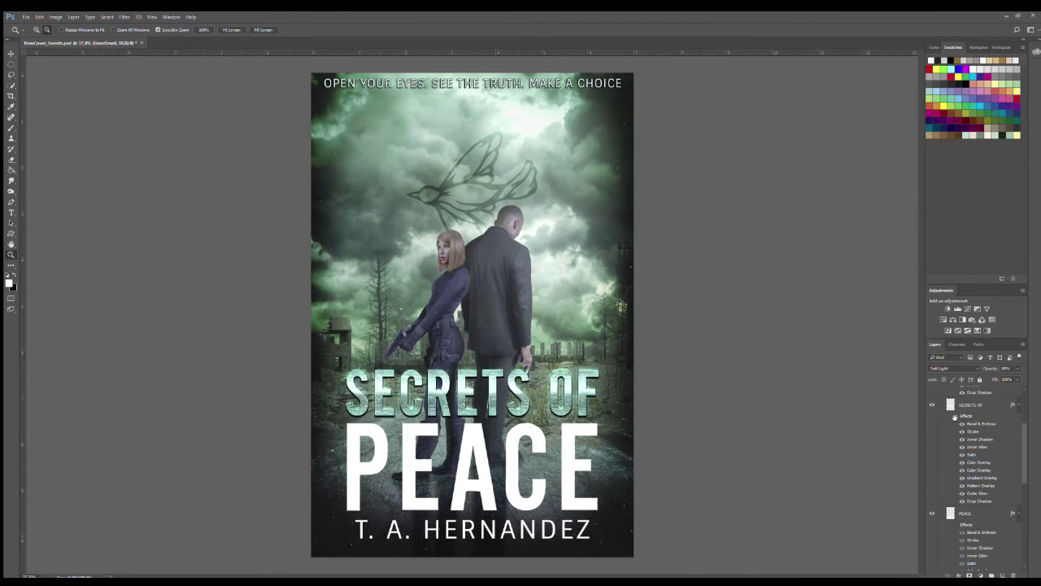
left_click(955, 525)
scroll(980, 509, "down", 3)
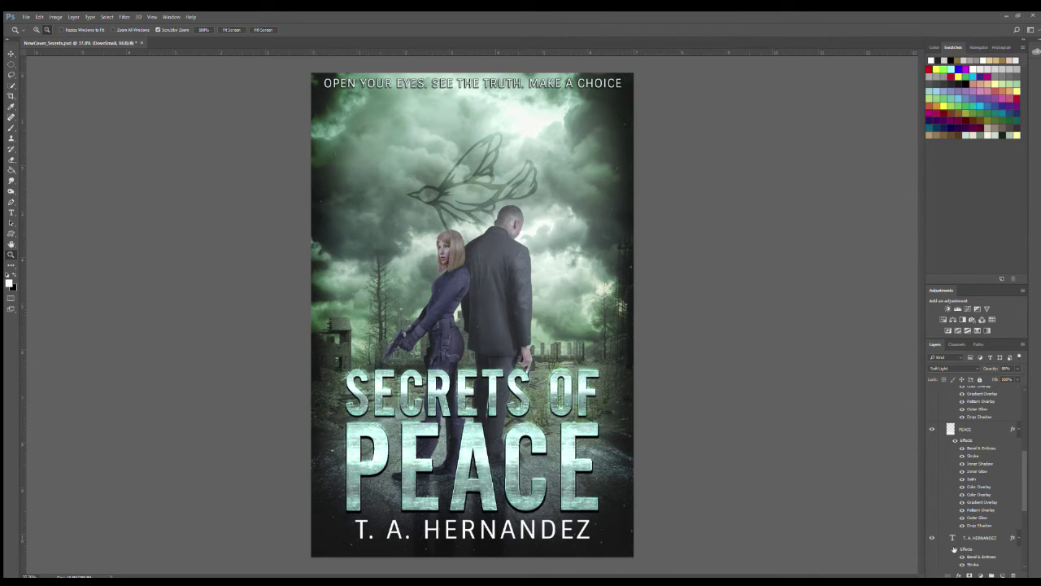
Show the lower Color Lookup adjustments in the color lookups group at the top of the layer stack.
scroll(980, 488, "up", 4)
scroll(983, 486, "up", 2)
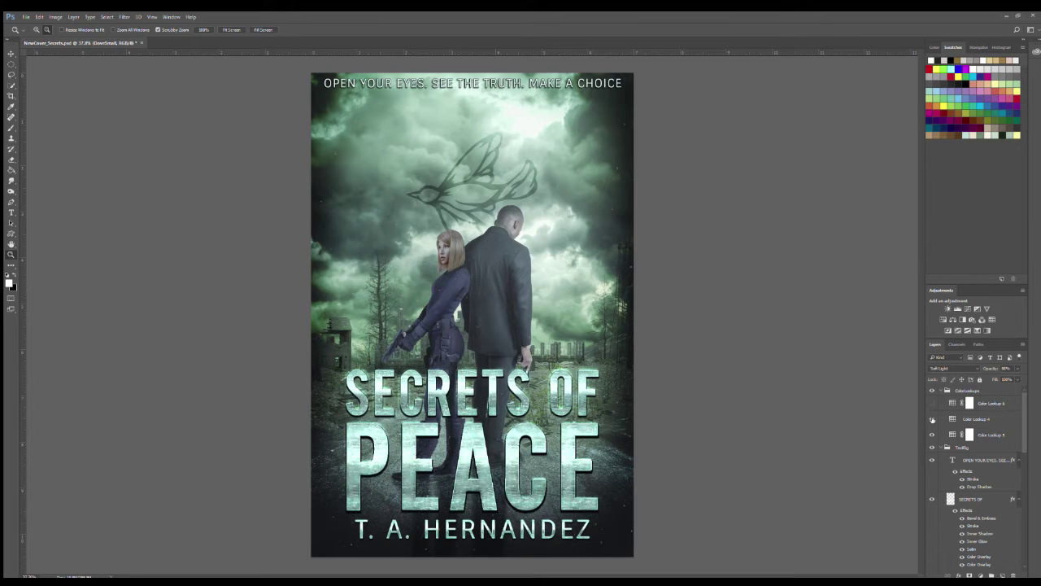
left_click(932, 419)
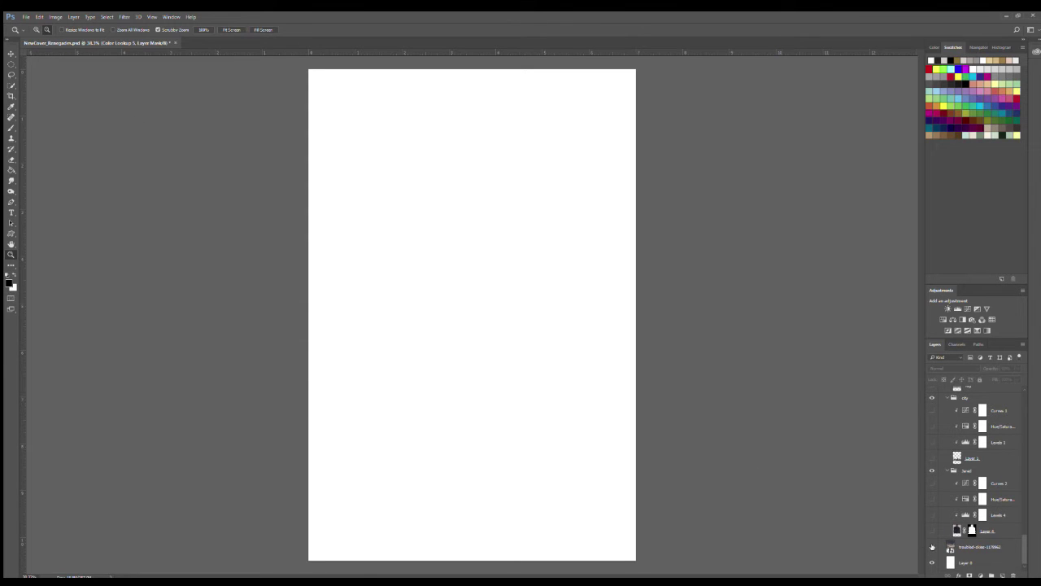
In the NewCover_Renegades document, show the stormy sky layer and the road and cracked-ground layers.
left_click(932, 547)
scroll(955, 445, "up", 3)
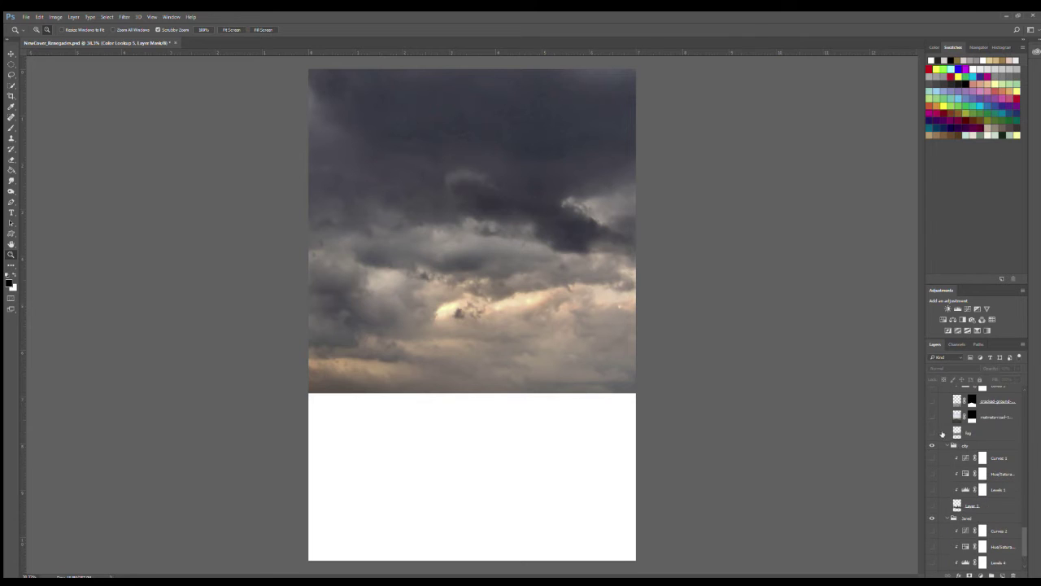
left_click(932, 416)
left_click(933, 401)
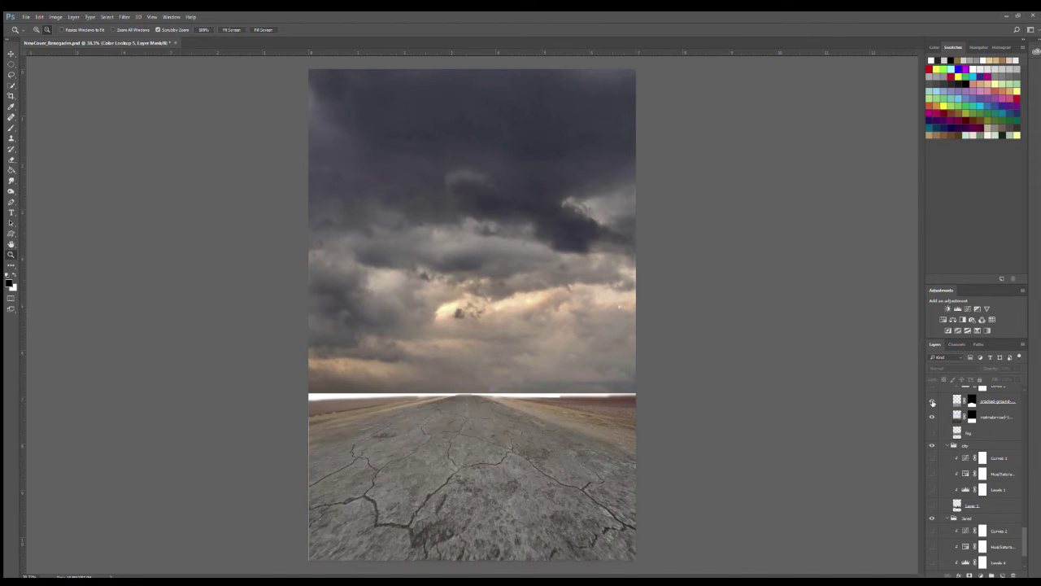
Show the city skyline layer with its Levels, Hue/Saturation and Curves adjustments.
left_click(932, 505)
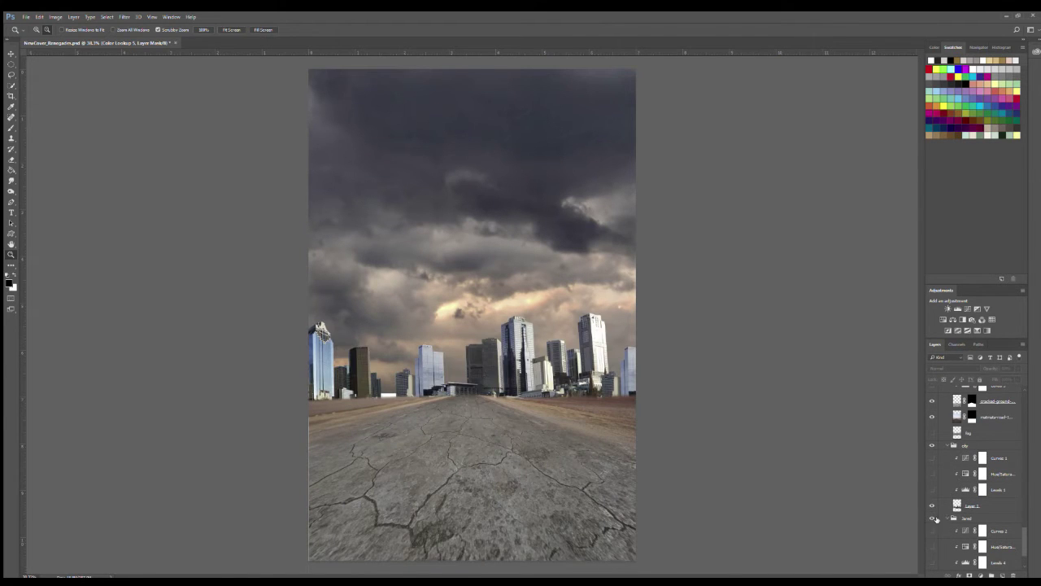
scroll(936, 519, "down", 3)
left_click(932, 441)
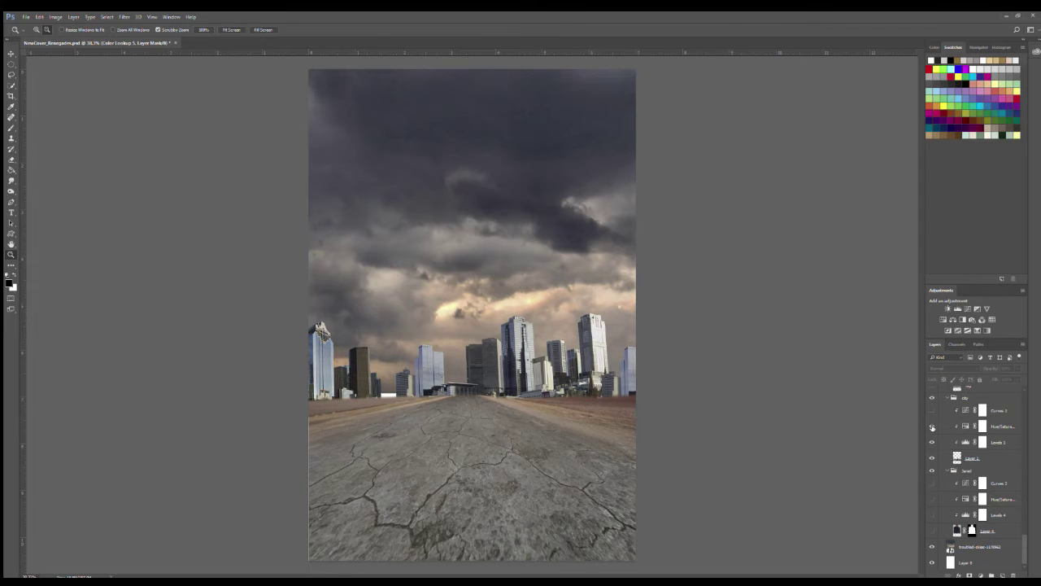
left_click(932, 410)
Show the fog layer, the building rubble and the Levels adjustments for the cracked ground and rubble.
scroll(964, 474, "up", 5)
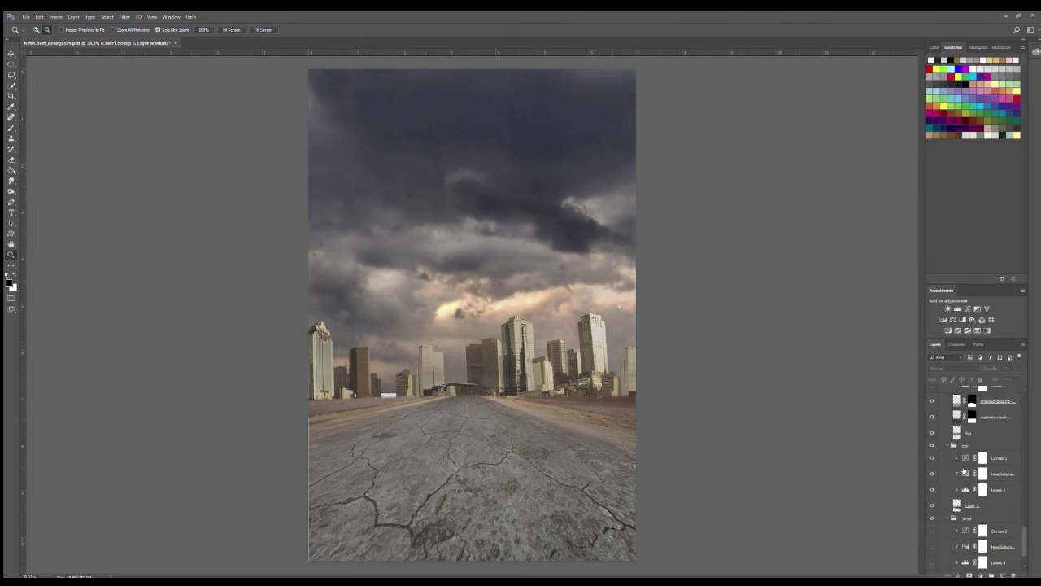
scroll(964, 473, "up", 2)
left_click(932, 448)
left_click(932, 432)
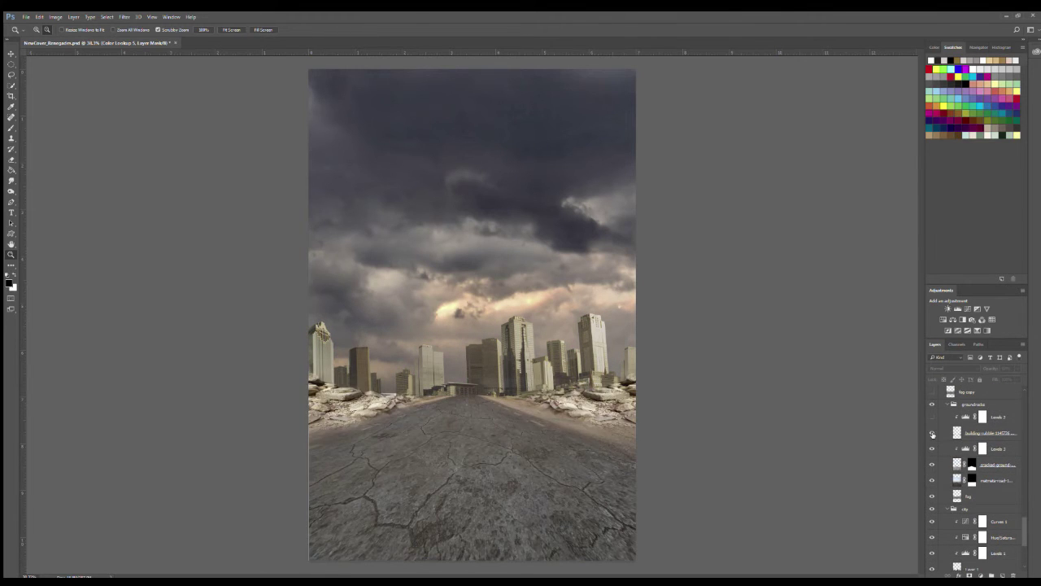
left_click(932, 416)
Show the man's masked portrait layer behind the city with its Levels, Hue/Saturation and Curves adjustments.
scroll(935, 472, "down", 7)
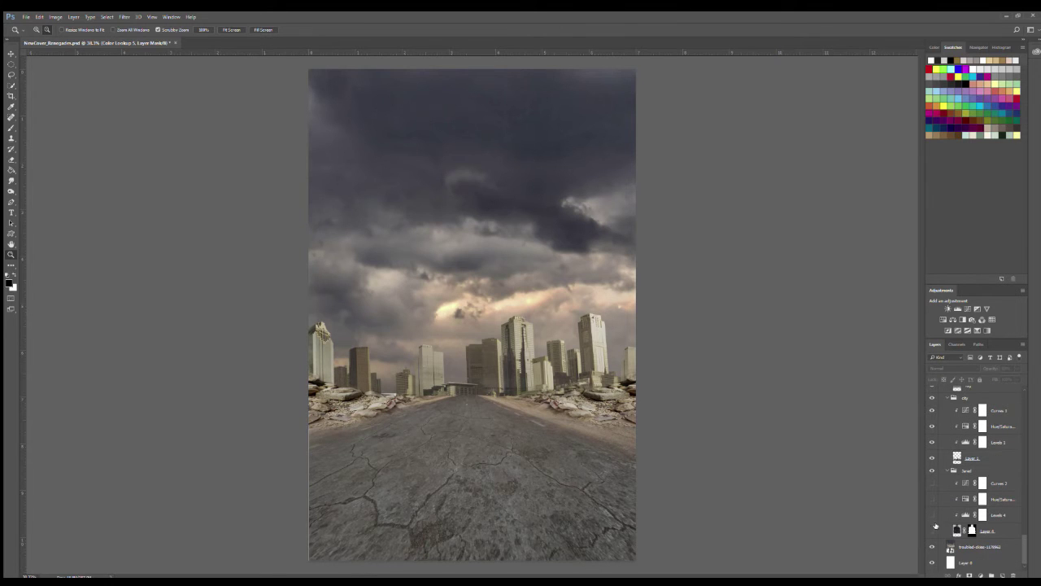
left_click(932, 530)
left_click(1006, 531)
left_click(932, 515)
left_click(932, 483)
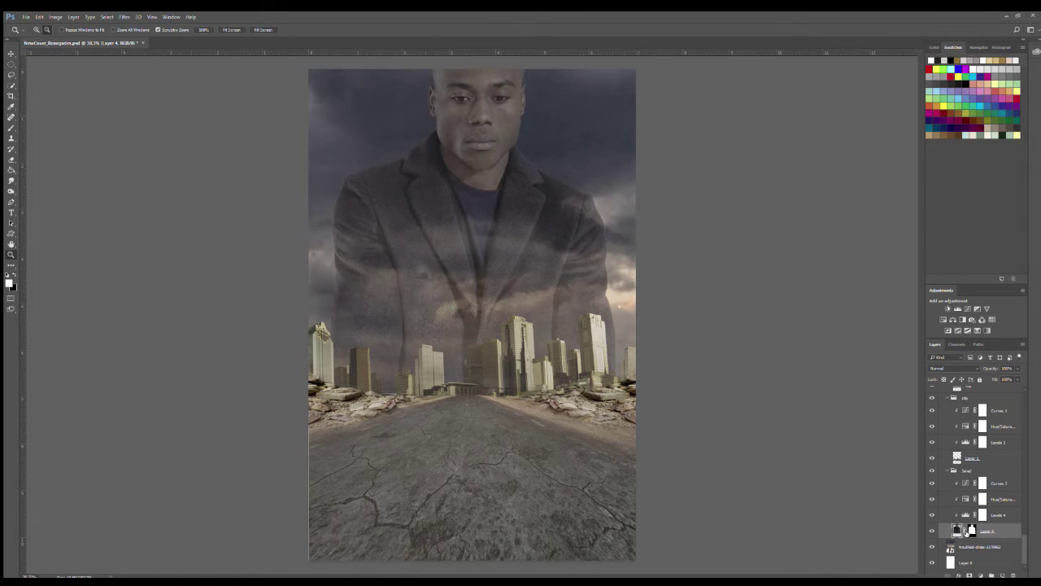
Collapse the portrait, city and ground layer groups.
left_click(948, 470)
left_click(947, 462)
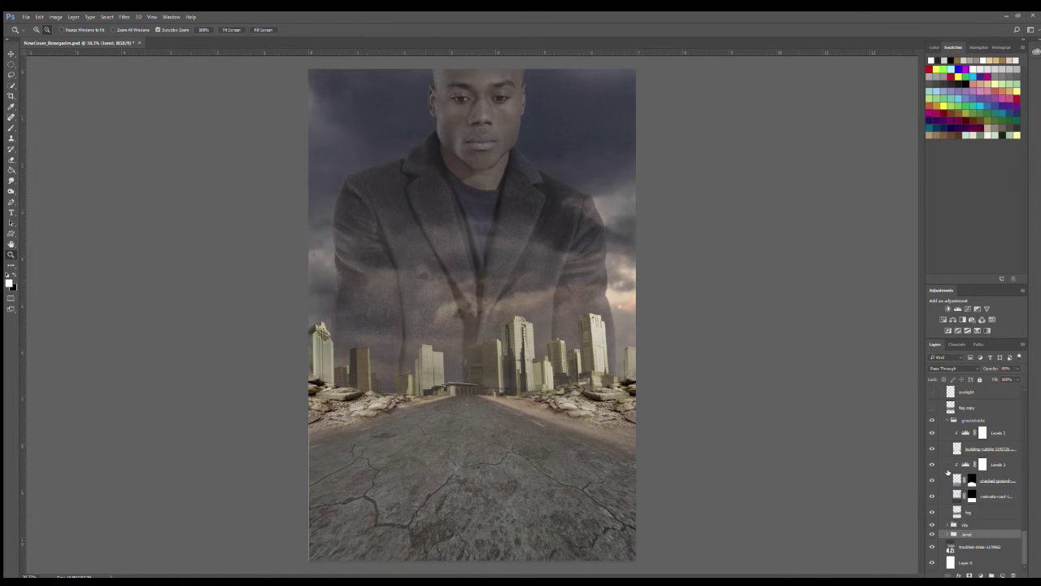
left_click(947, 452)
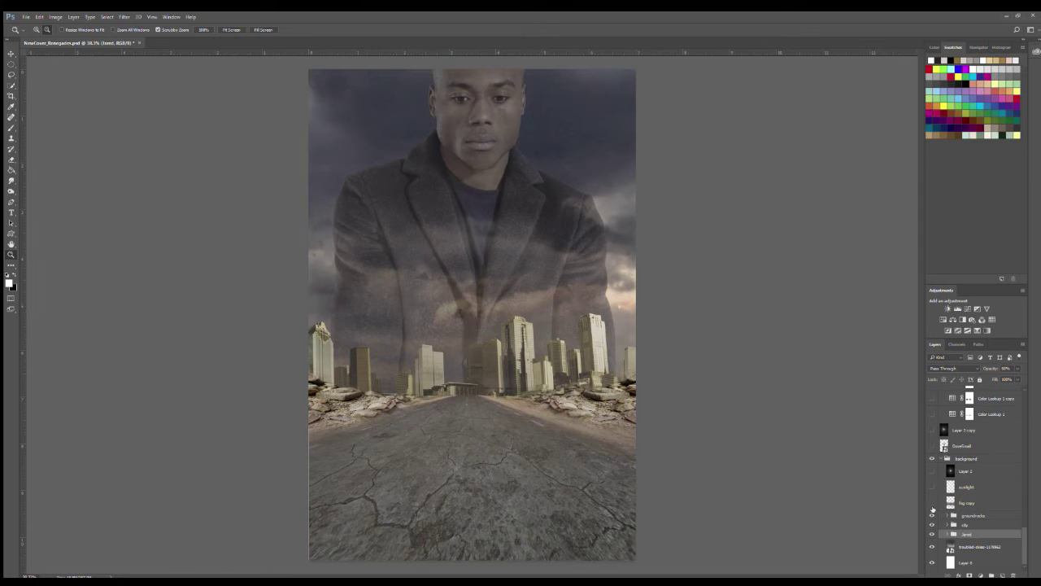
Show the fog copy, sunlight and Layer 2 layers at the top of the background group.
left_click(932, 501)
left_click(932, 487)
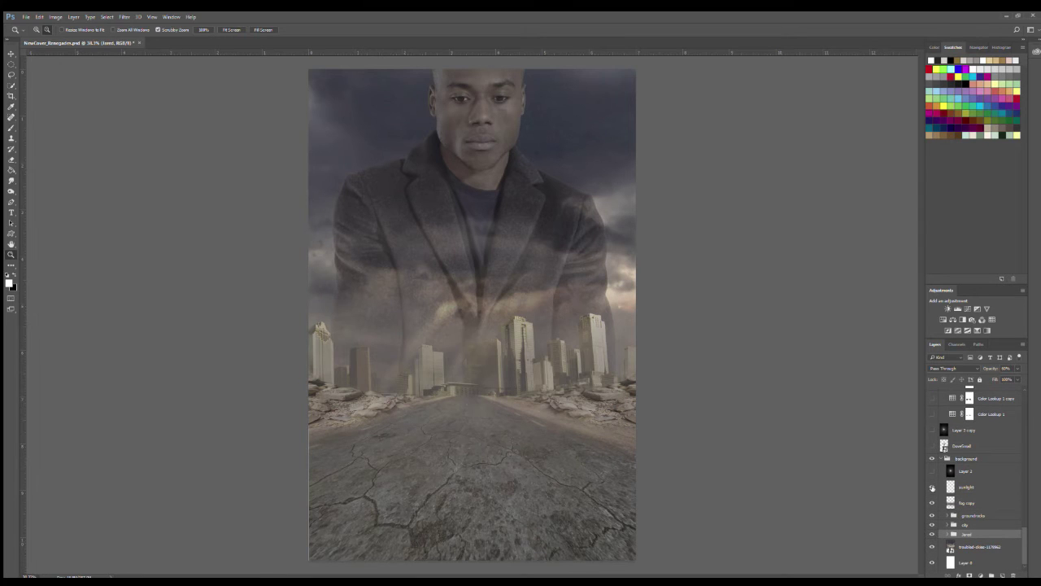
left_click(968, 470)
left_click(932, 470)
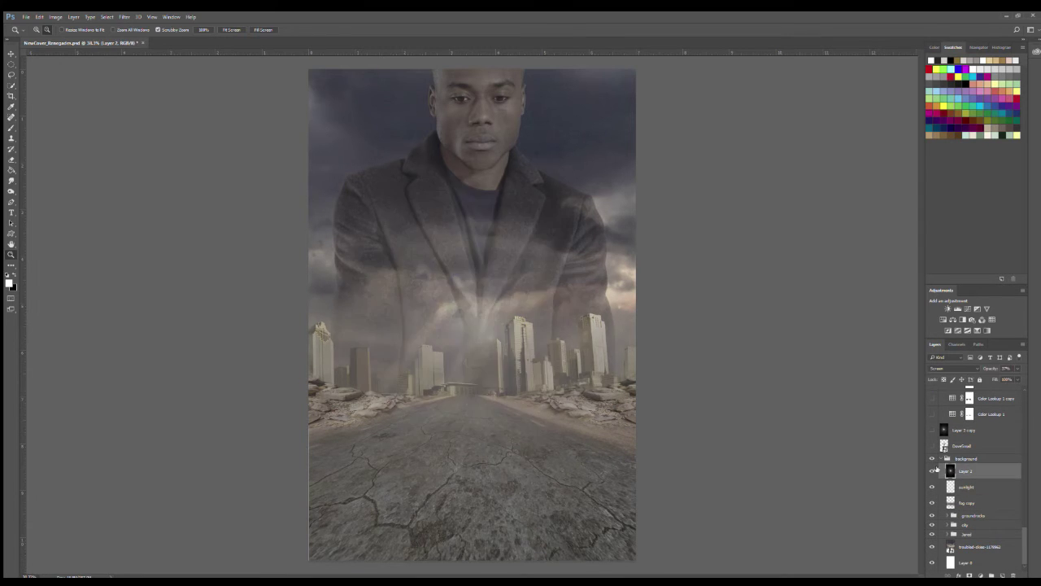
Show the DoveSmall layer and the Layer 2 copy directly above it.
left_click(990, 447)
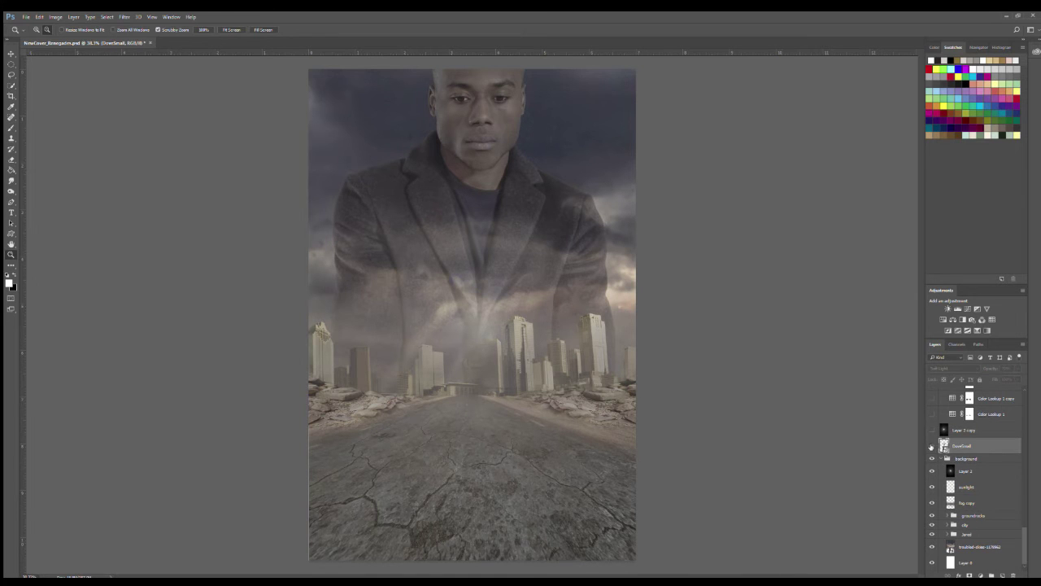
left_click(932, 447)
scroll(932, 449, "up", 2)
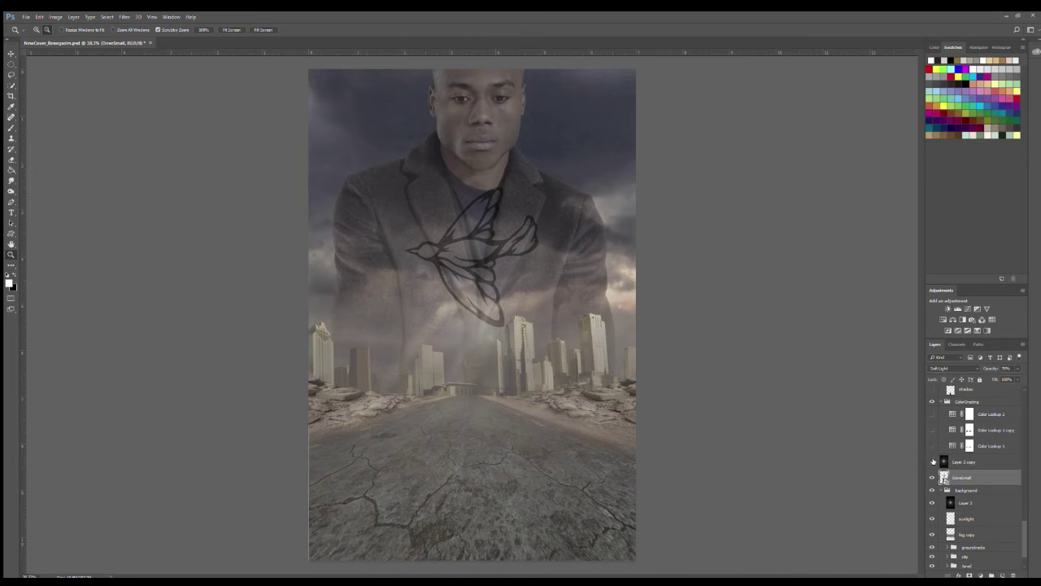
left_click(932, 461)
Show the three Color Lookup adjustments in the ColorGrading group.
left_click(932, 445)
left_click(932, 429)
left_click(932, 414)
scroll(976, 463, "up", 3)
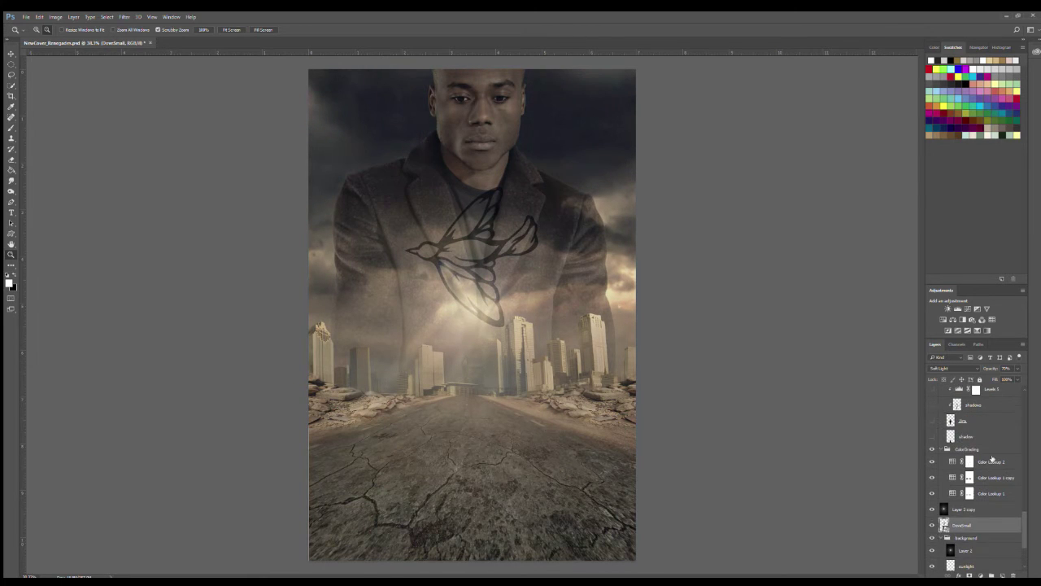
Show the woman's ground shadow, her cut-out layer and the clipped shadows layer above it.
left_click(980, 453)
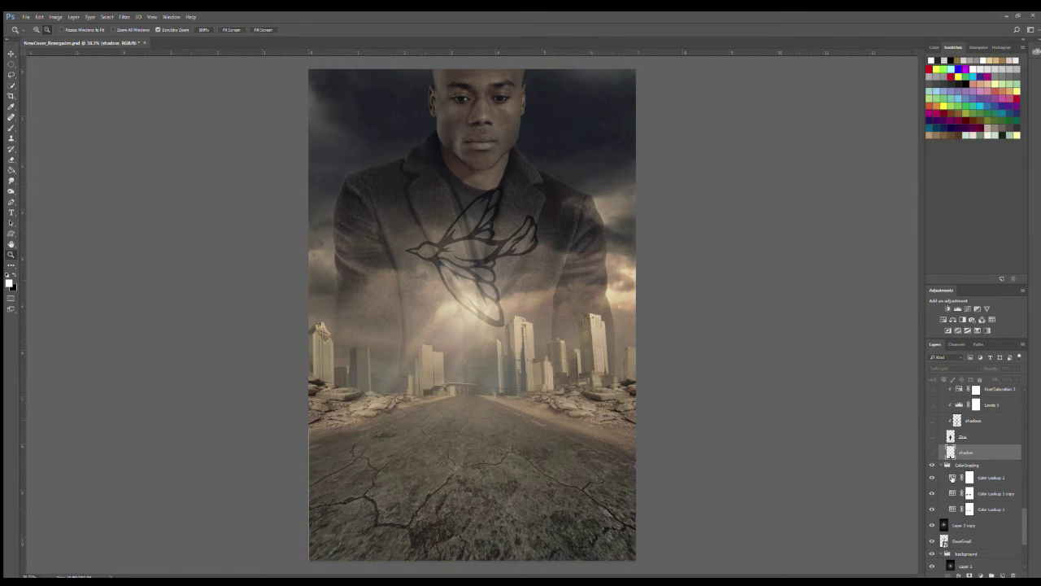
left_click(933, 452)
left_click(932, 437)
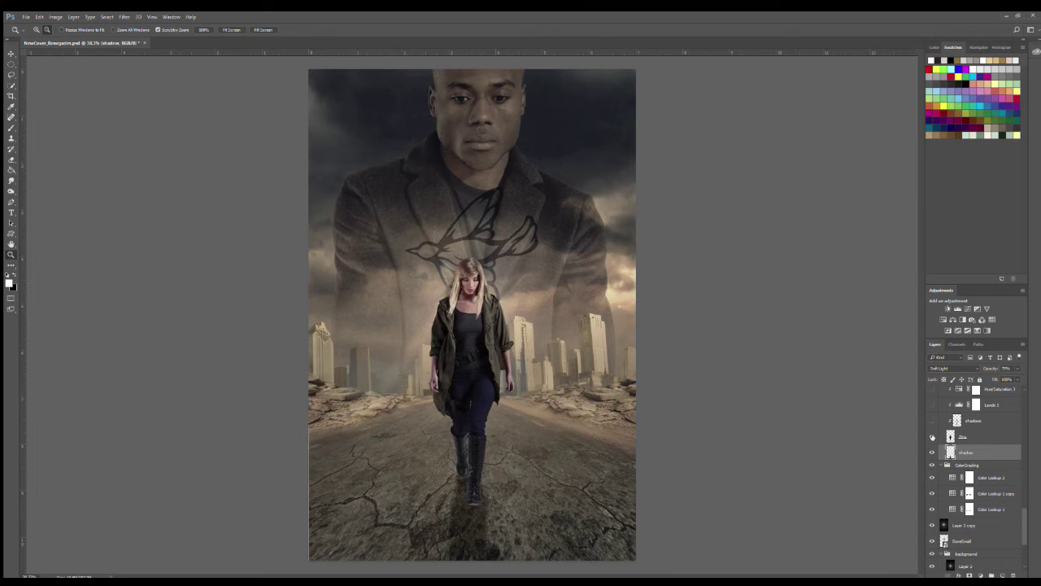
left_click(932, 420)
Show the woman's clipped Levels, Hue/Saturation and Curves adjustments along with the paint, lighten and hair layers above them.
scroll(932, 446, "up", 2)
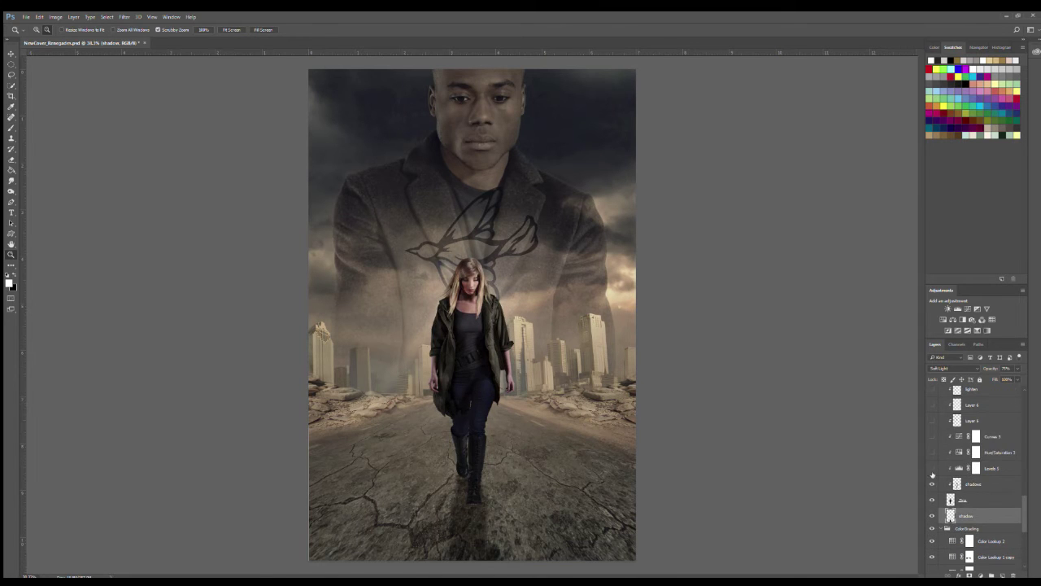
left_click(932, 468)
left_click(932, 452)
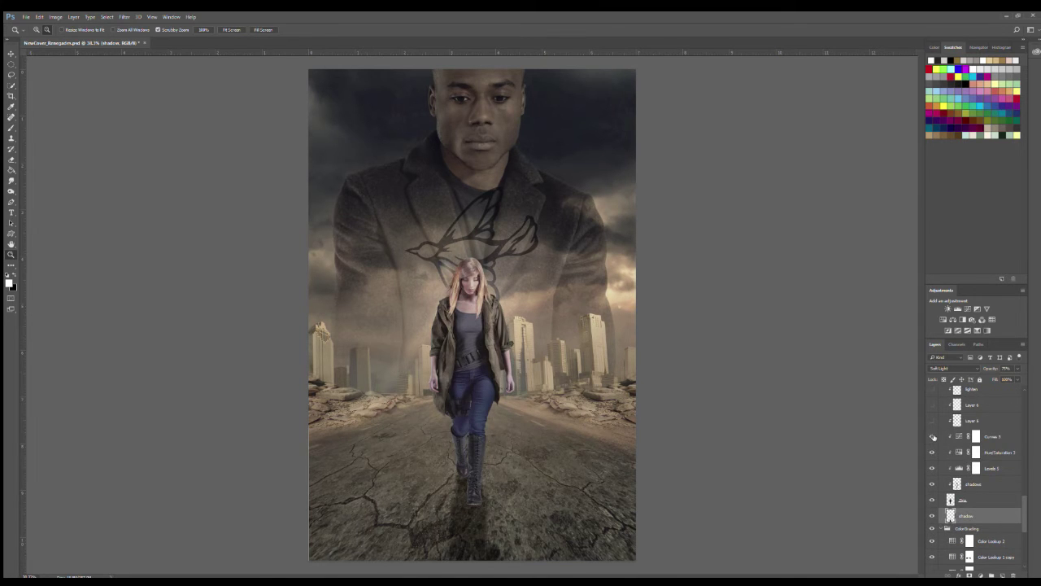
left_click(932, 421)
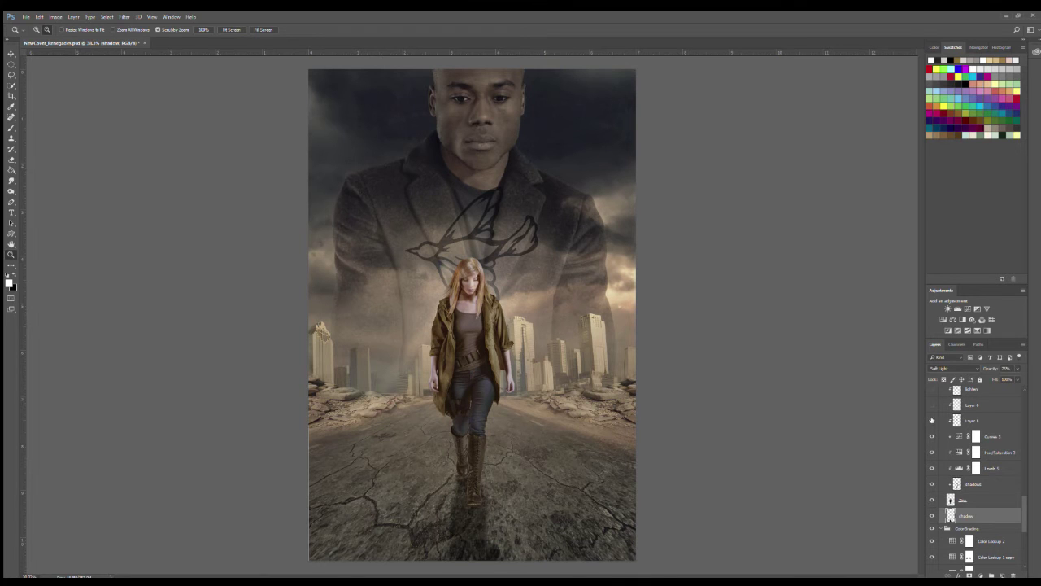
scroll(935, 457, "up", 2)
left_click(932, 437)
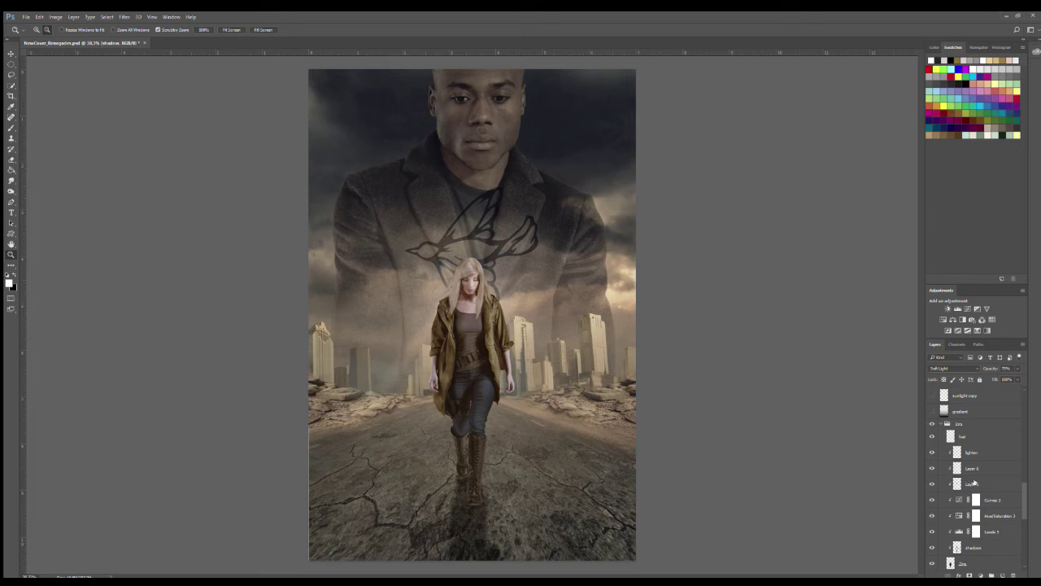
Show the gradient and sunlight copy layers, and collapse the woman's layer group.
scroll(932, 443, "up", 1)
left_click(932, 442)
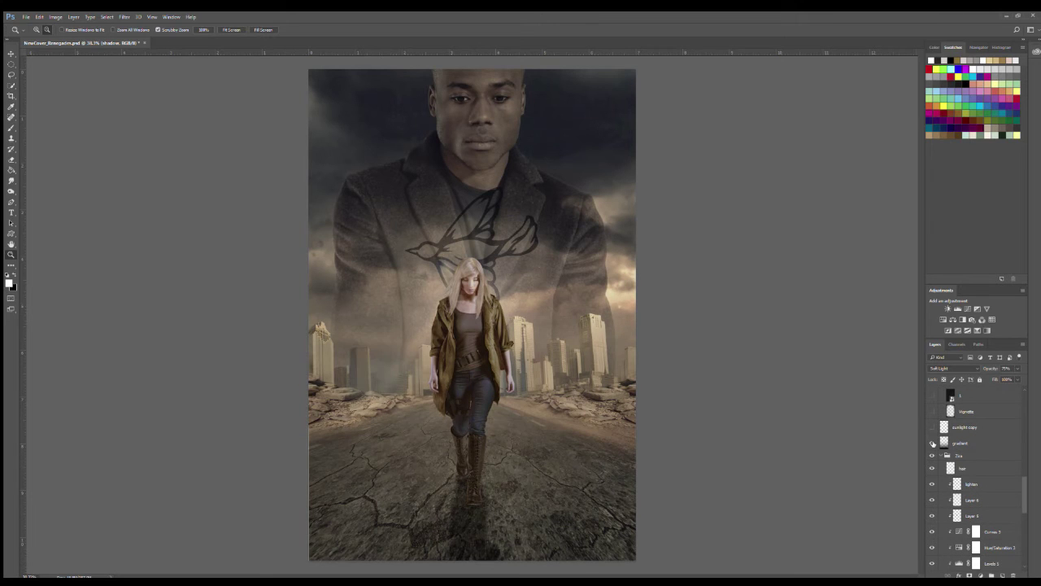
left_click(943, 455)
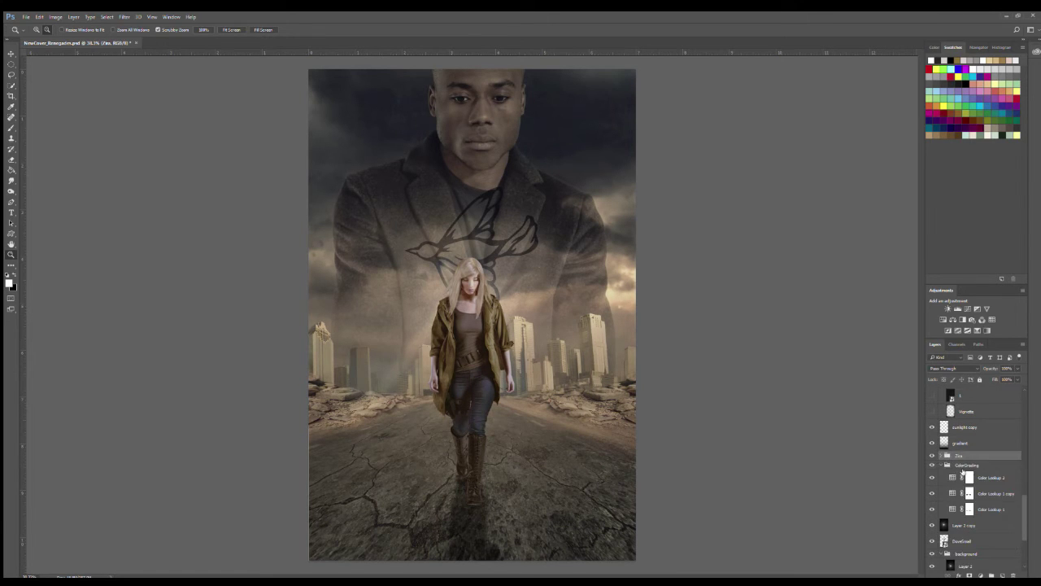
Show the Vignette layer and overlay layers 1 and 2 above it.
left_click(964, 474)
left_click(932, 459)
left_click(979, 458)
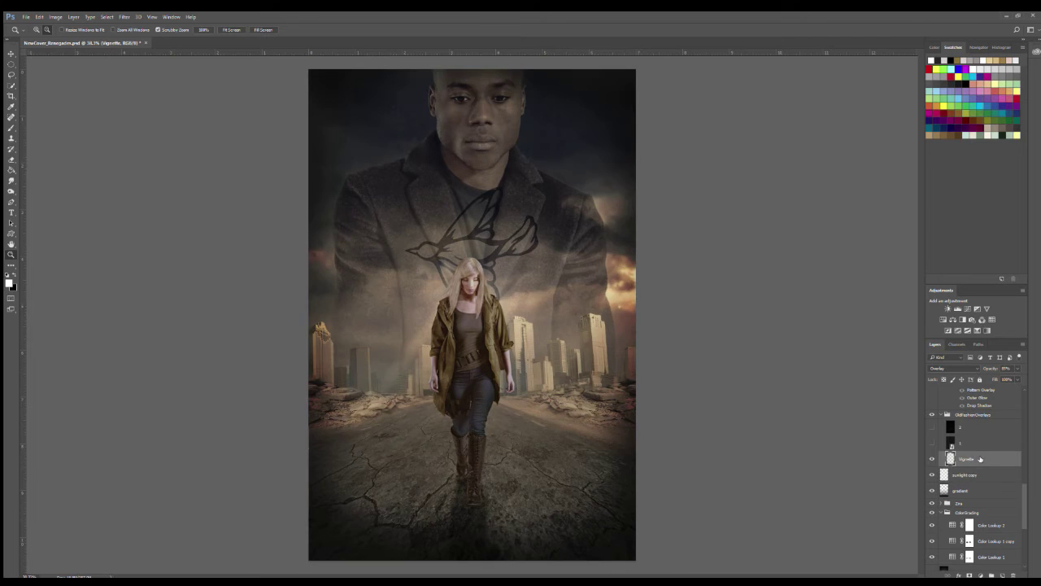
left_click(968, 442)
left_click(932, 443)
left_click(972, 428)
left_click(932, 427)
Show the author name, the PEACE and RENEGADES OF title layers and the "WHERE DO YOUR LOYALTIES LIE?" tagline.
scroll(966, 471, "up", 3)
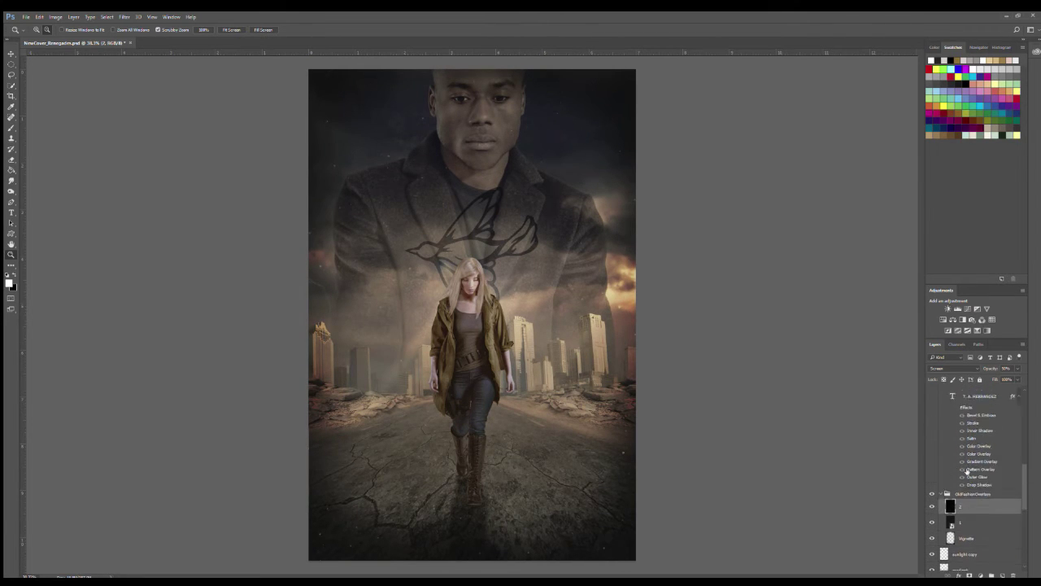
left_click(932, 412)
scroll(958, 442, "up", 3)
left_click(932, 432)
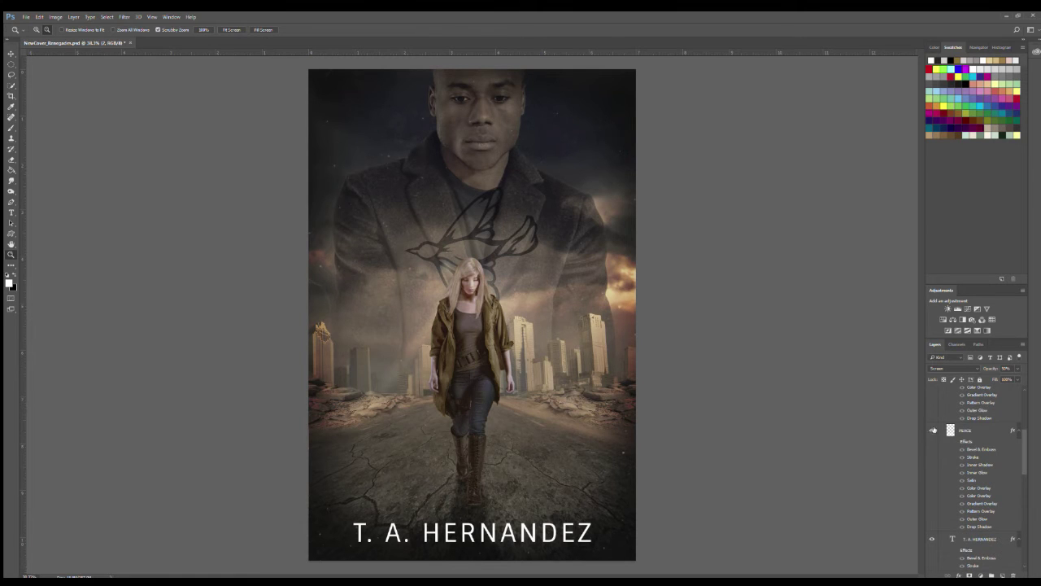
scroll(962, 452, "up", 2)
left_click(932, 477)
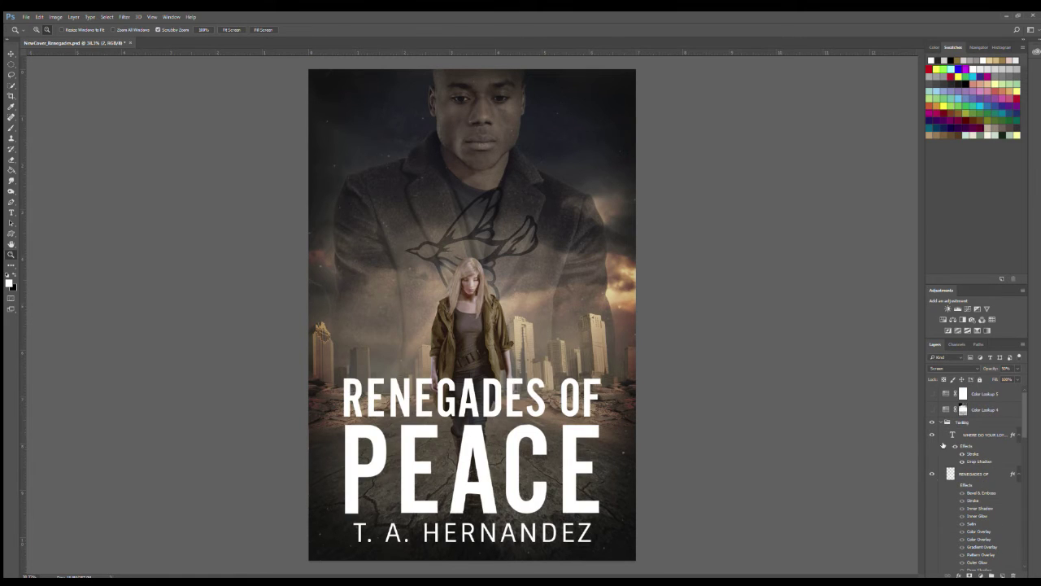
left_click(933, 435)
Turn on the layer effects of the RENEGADES OF, PEACE and author name layers.
scroll(959, 499, "down", 2)
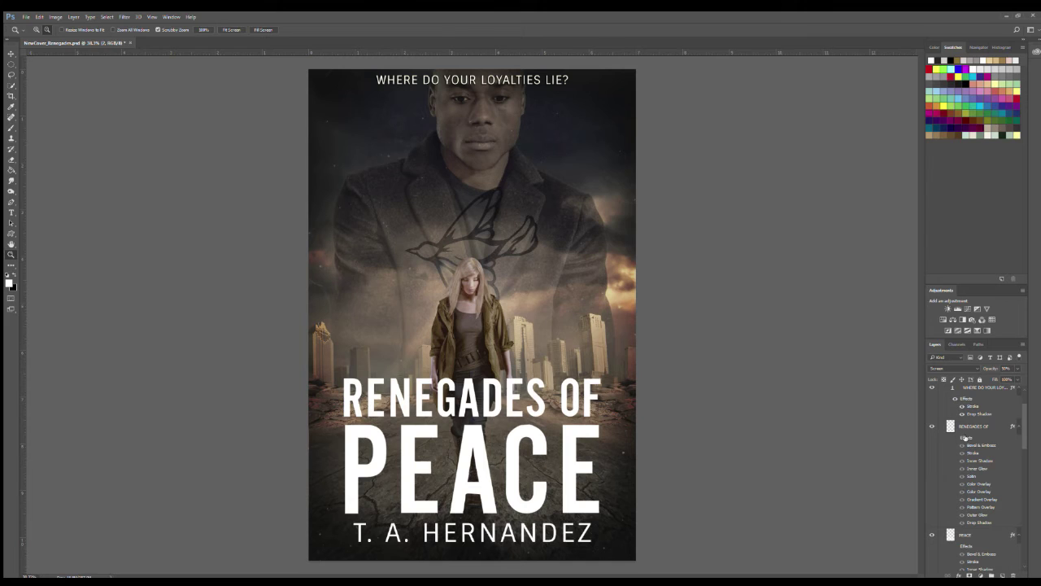
left_click(964, 436)
key("h")
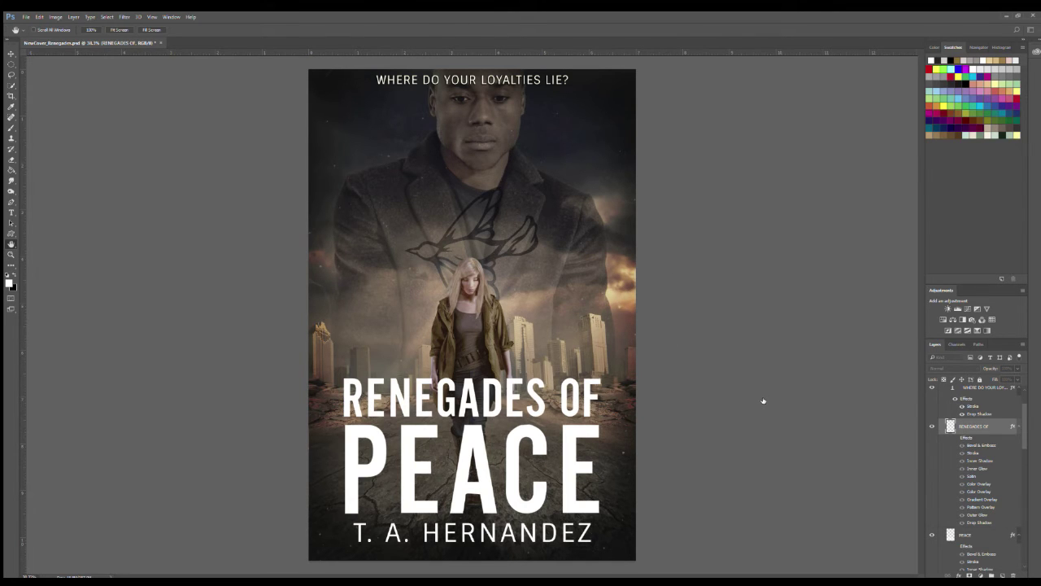
key("z")
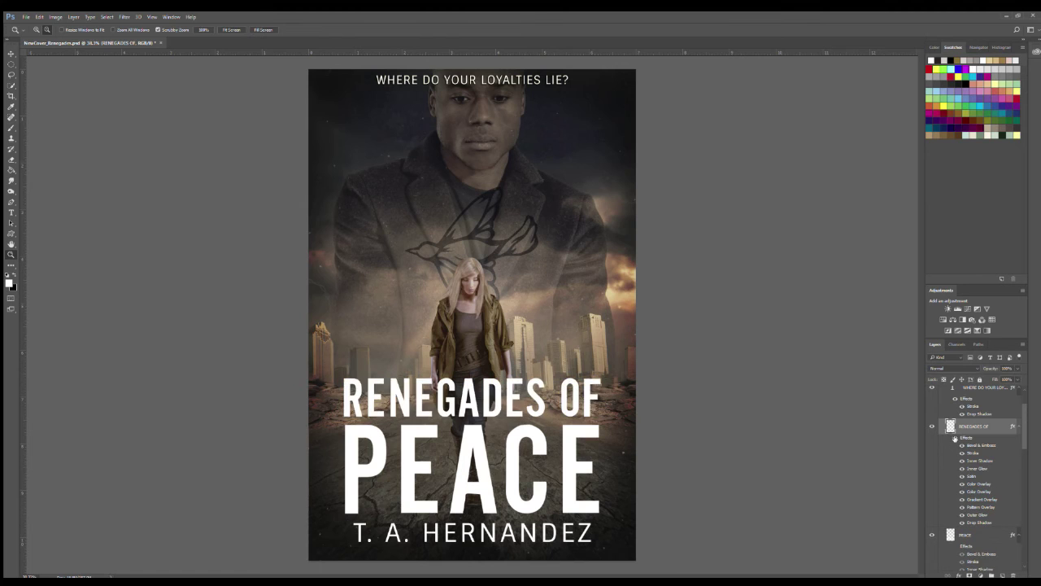
left_click(955, 437)
left_click(955, 546)
scroll(976, 512, "down", 3)
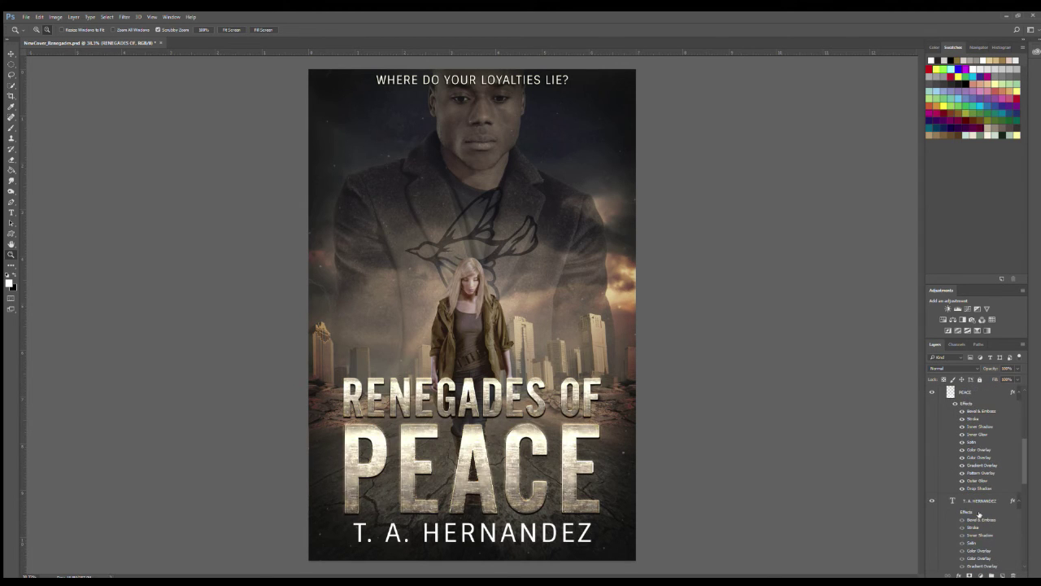
left_click(955, 511)
Collapse the text layer group and show the two Color Lookup adjustments above it.
scroll(964, 480, "up", 4)
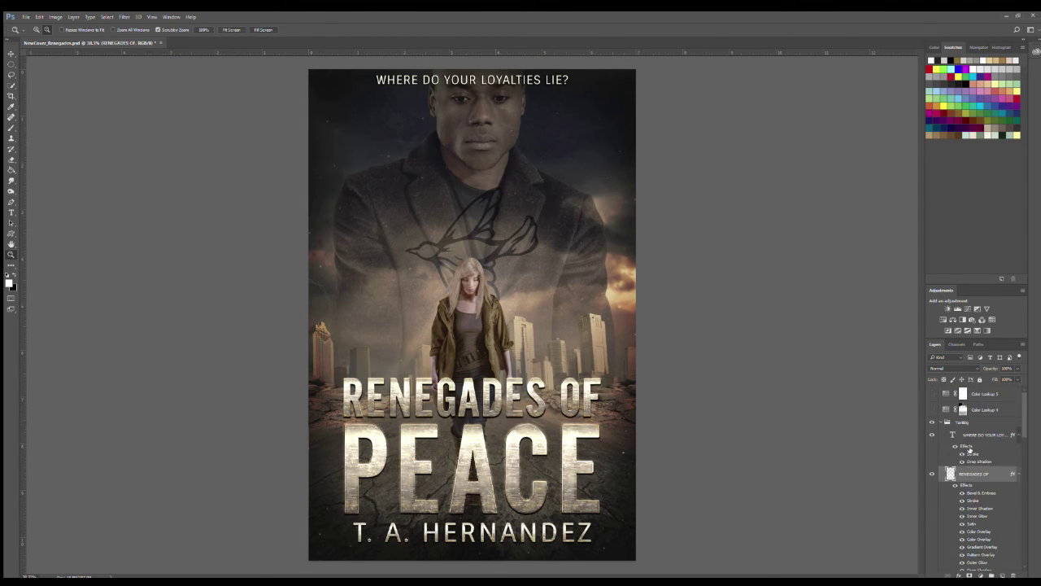
left_click(946, 422)
left_click(932, 409)
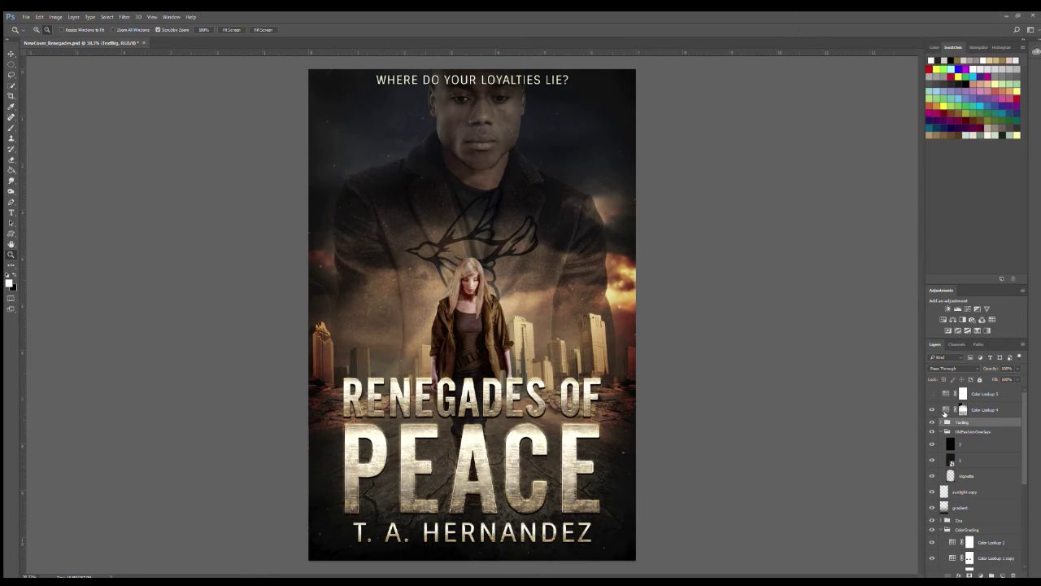
left_click(944, 409)
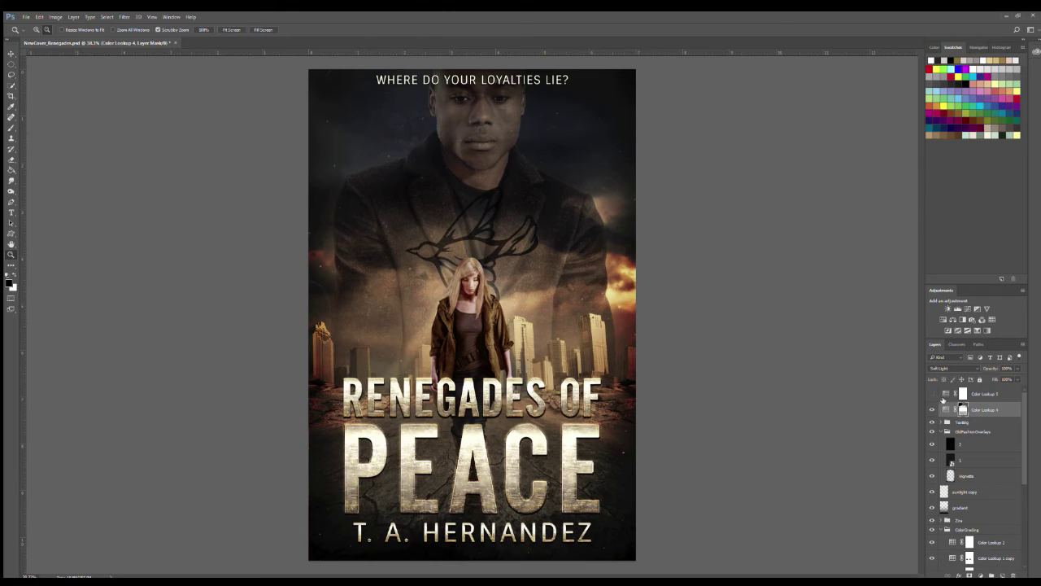
left_click(932, 393)
left_click(984, 395)
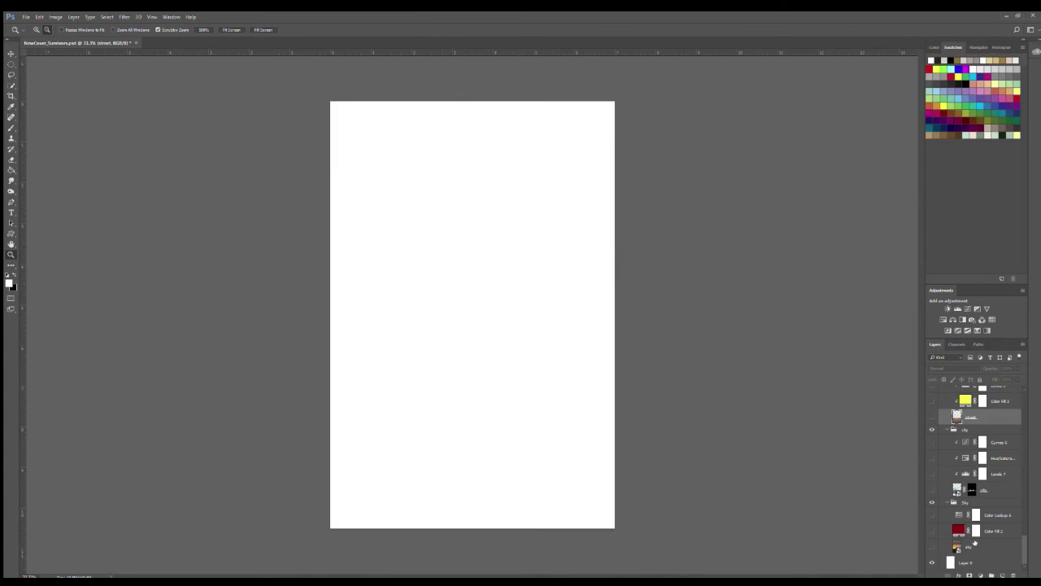
In the Survivors cover, show the sunset sky layer with its dark red Color Fill and Color Lookup adjustments.
left_click(932, 546)
left_click(932, 530)
left_click(998, 531)
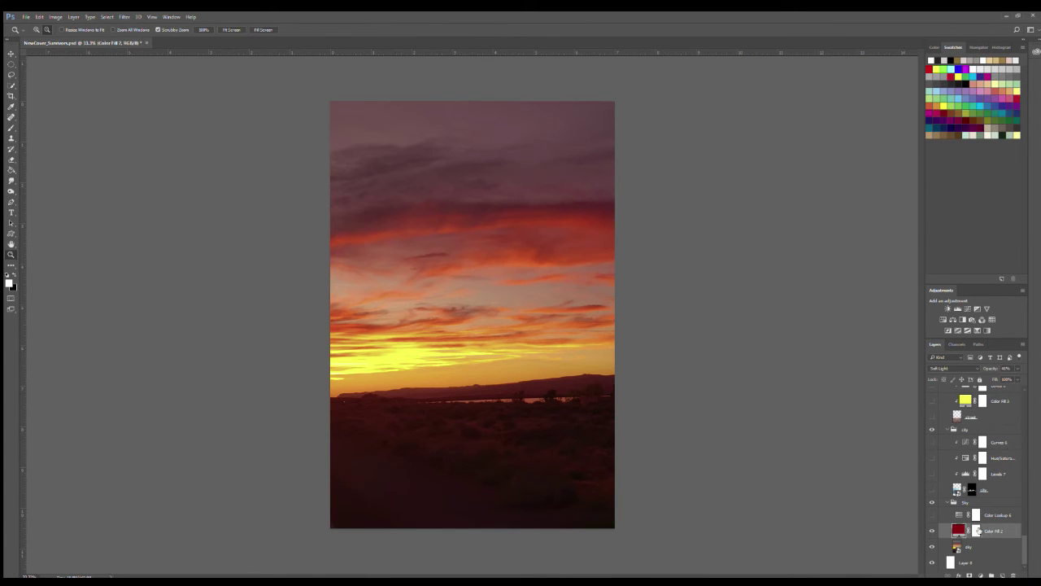
left_click(932, 515)
left_click(1005, 515)
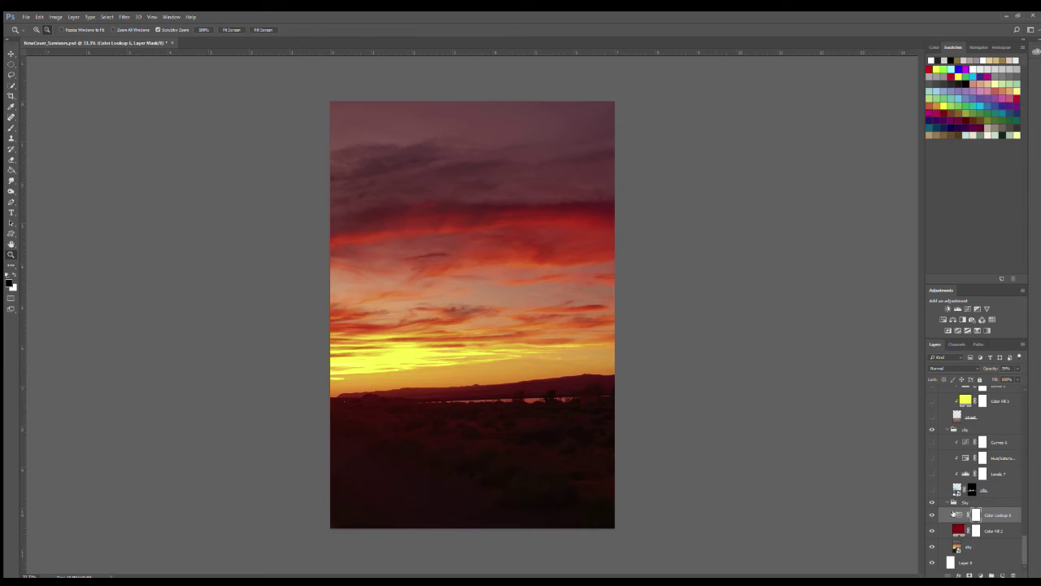
Show the masked city skyline layer with its clipped Levels, Hue/Saturation and Curves adjustments.
left_click(932, 489)
left_click(988, 489)
left_click(932, 472)
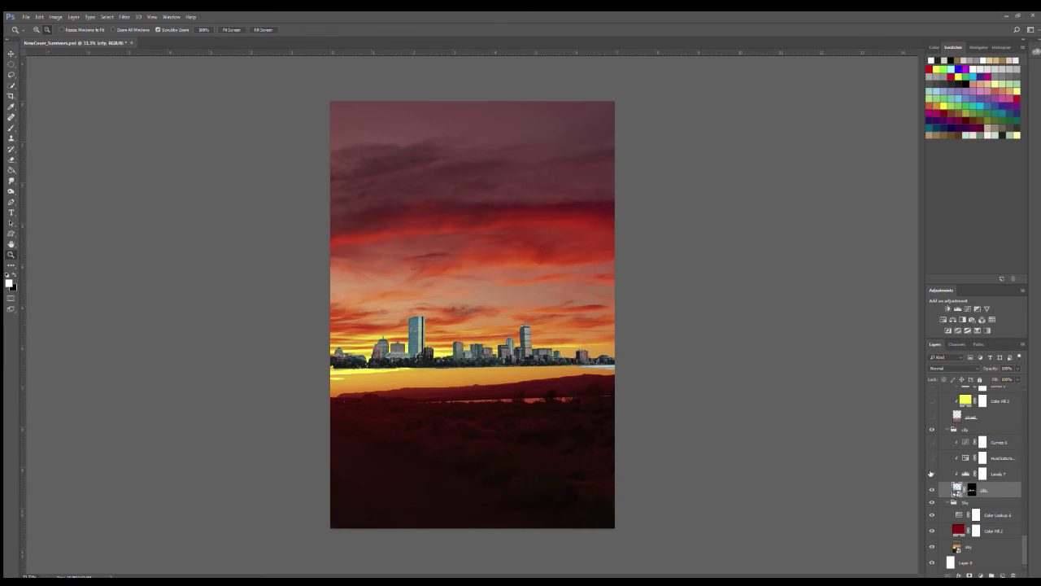
left_click(1002, 458)
left_click(932, 457)
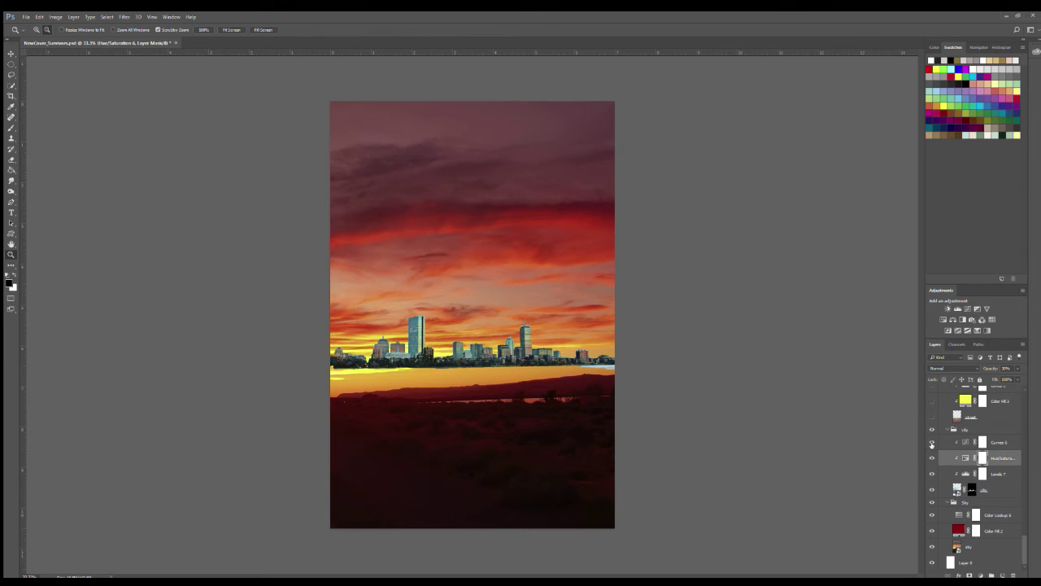
left_click(932, 441)
Show the cracked street layer with its yellow Color Fill, Levels, Hue/Saturation and Curves adjustments and the shadow layer above.
left_click(932, 416)
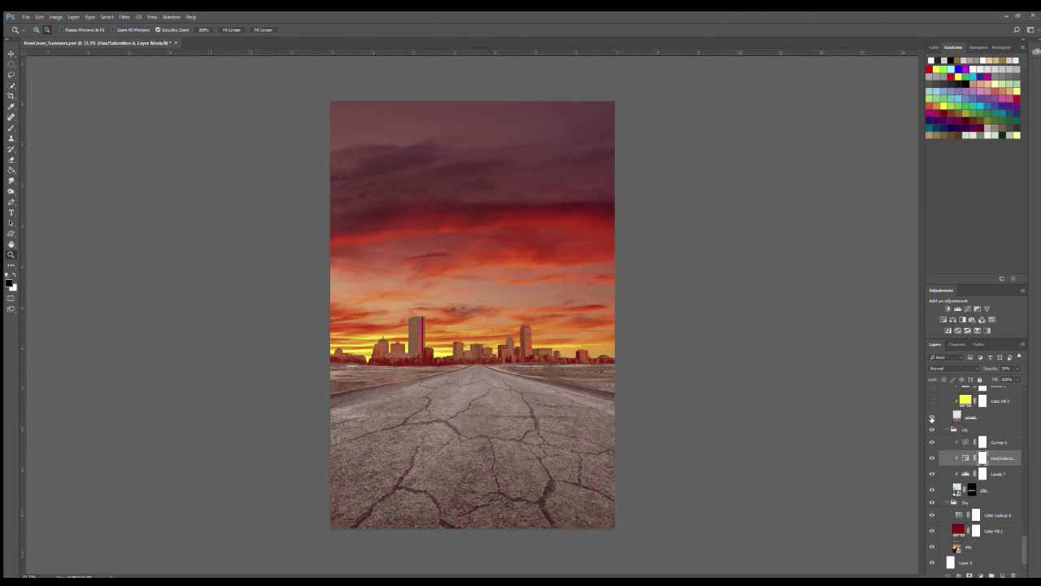
scroll(984, 446, "up", 3)
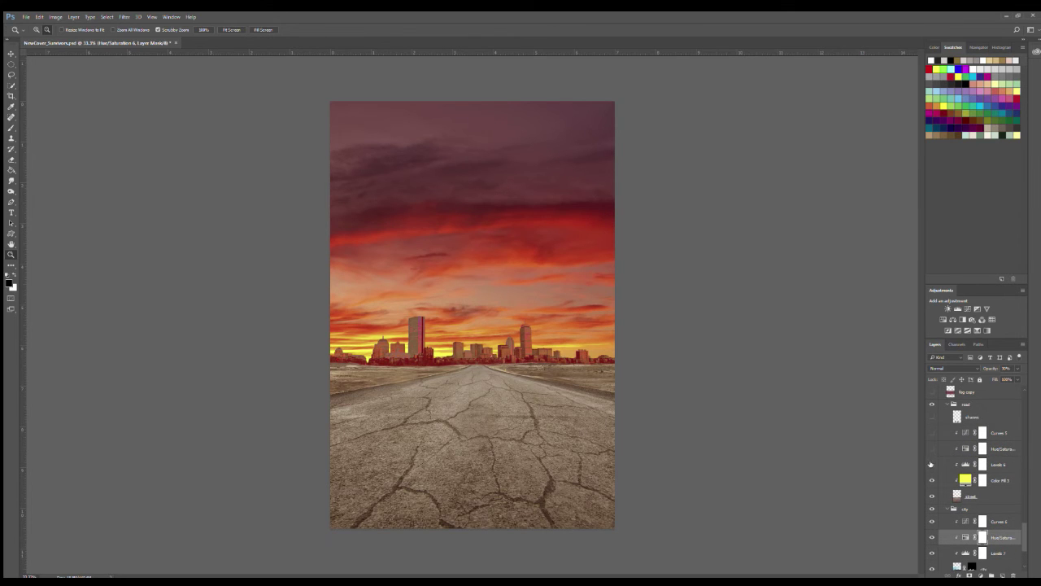
left_click(932, 463)
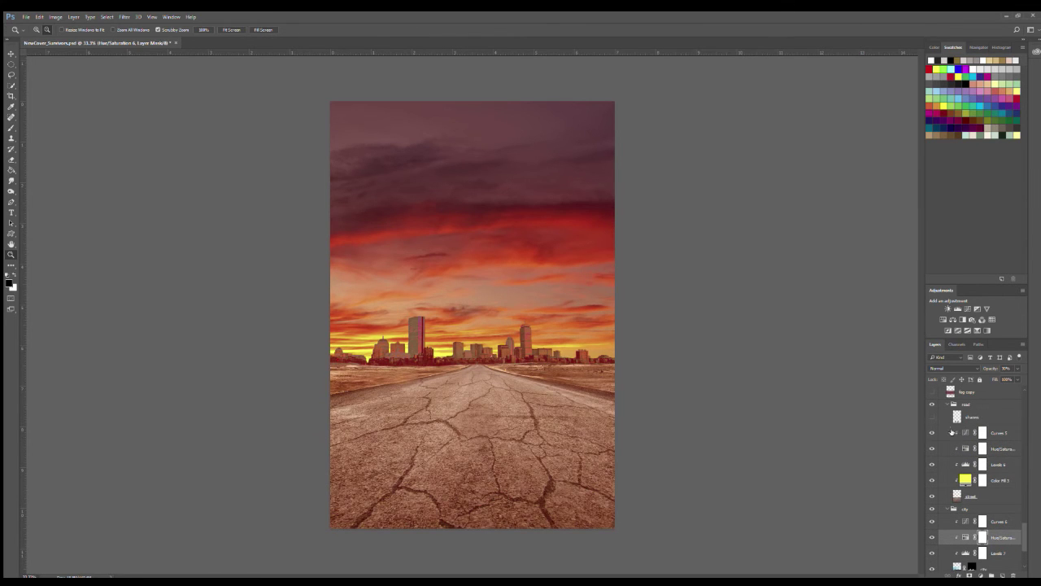
left_click(1000, 433)
left_click(932, 416)
Collapse the road, city and sky layer groups.
left_click(953, 404)
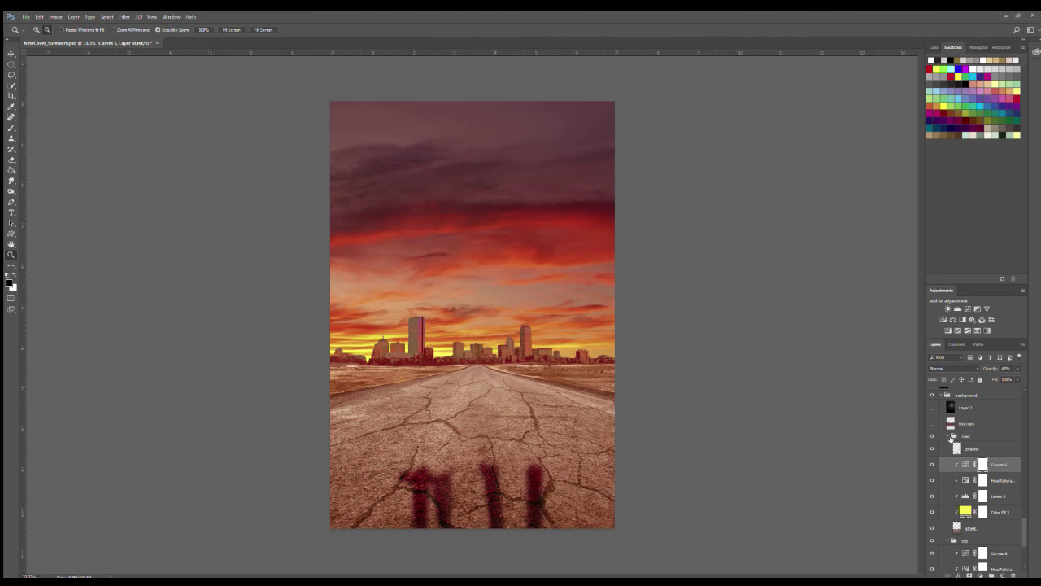
left_click(950, 437)
left_click(948, 446)
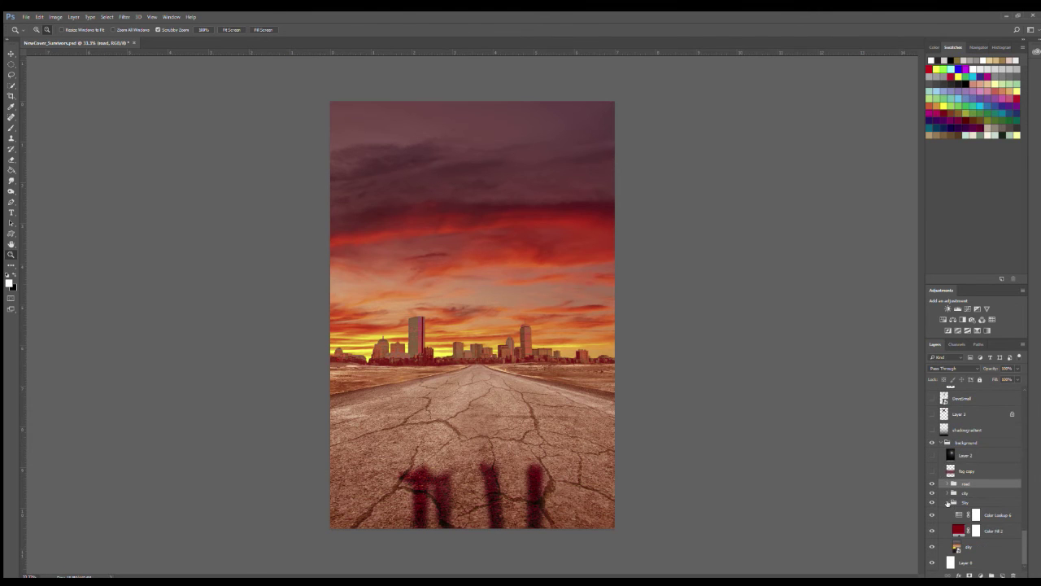
left_click(949, 504)
Show the fog copy layer and the glow layer above it, and collapse the background group.
left_click(964, 518)
left_click(932, 518)
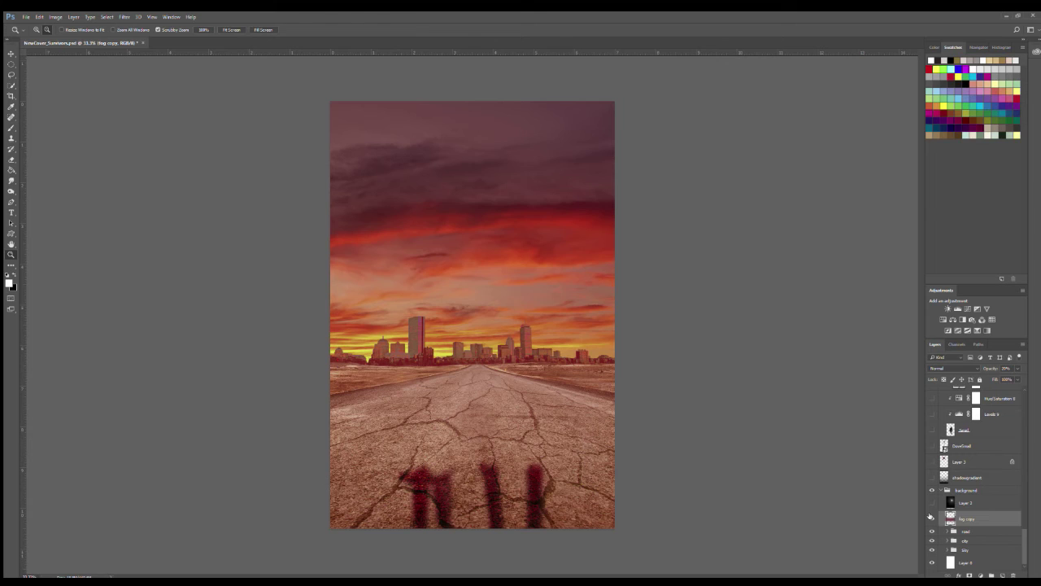
left_click(932, 502)
left_click(956, 504)
left_click(941, 491)
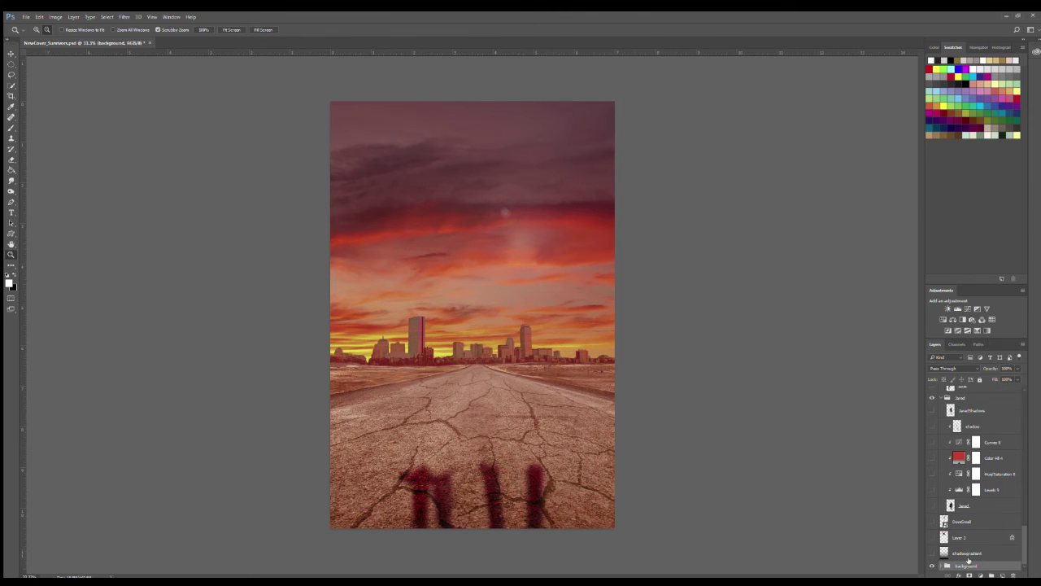
Show the shadowgradient layer, the red X layer and the DoveSmall layer above the background group.
left_click(954, 555)
left_click(932, 553)
left_click(932, 537)
left_click(932, 520)
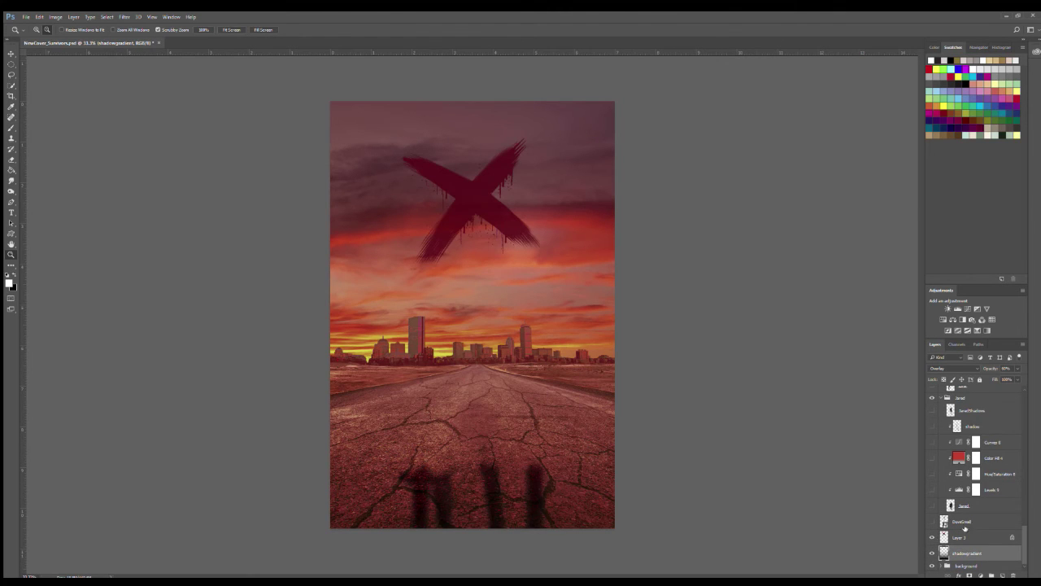
Show the DoveSmall layer and the base layer of the man in the long coat.
left_click(961, 520)
left_click(932, 521)
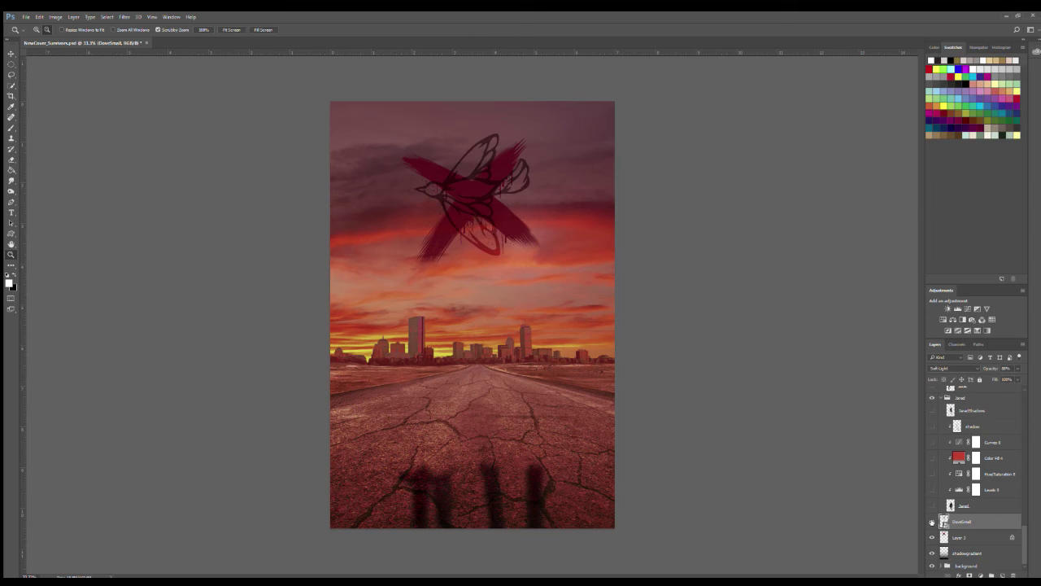
left_click(950, 506)
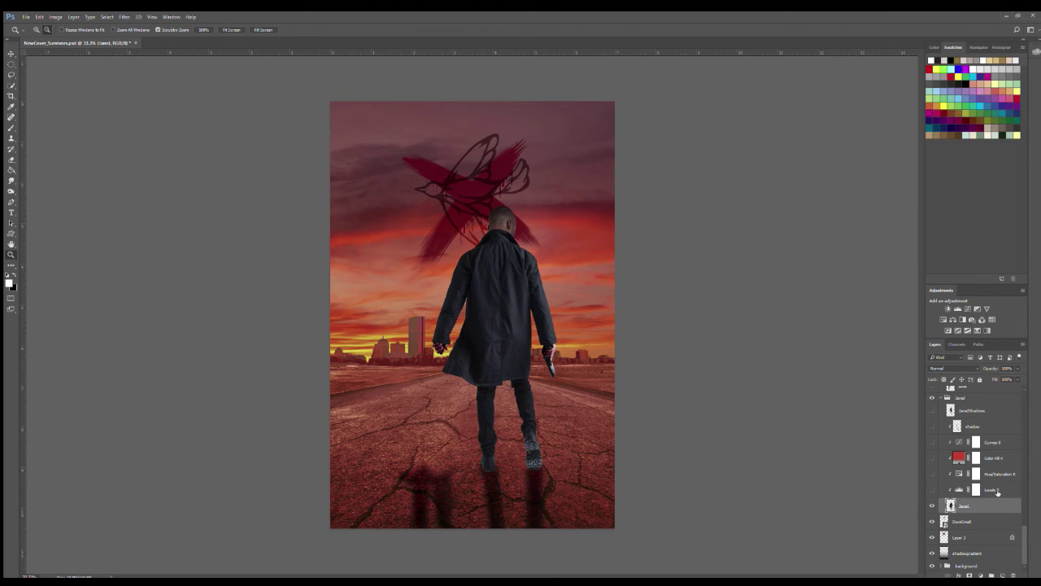
Show the man's clipped Levels, Hue/Saturation, Color Fill and Curves adjustments and the two shadow layers above them.
left_click(997, 489)
left_click(932, 489)
left_click(932, 459)
left_click(932, 441)
left_click(932, 426)
left_click(932, 410)
Show the blonde woman's base layer with its two Levels adjustments, and collapse the man's layer group.
scroll(932, 440, "up", 3)
left_click(932, 463)
left_click(932, 449)
scroll(932, 480, "up", 3)
left_click(932, 480)
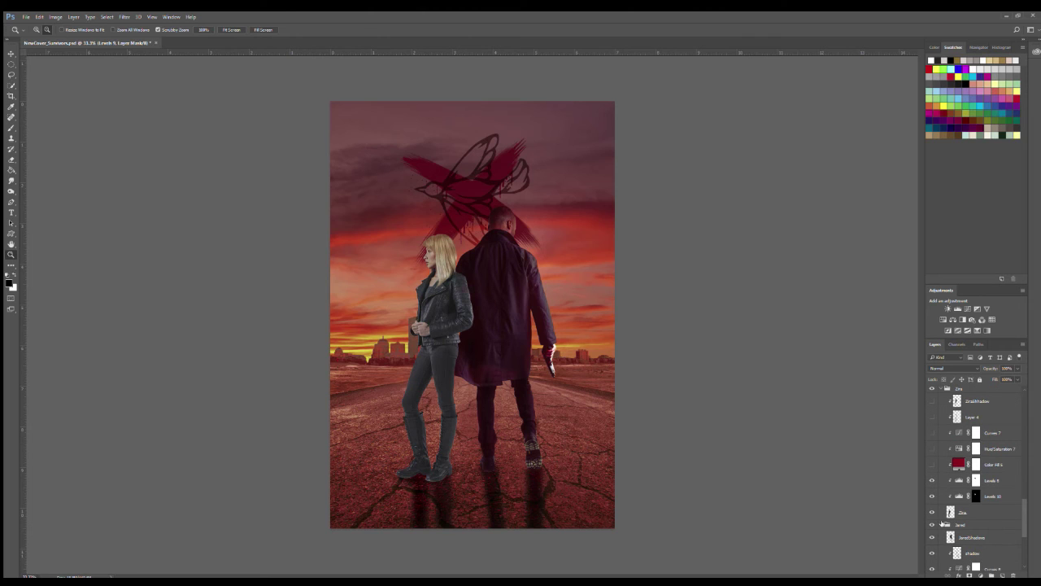
left_click(942, 525)
Show the woman's Color Fill, Hue/Saturation and Curves adjustments and the two shading layers above them, and collapse her group.
left_click(932, 464)
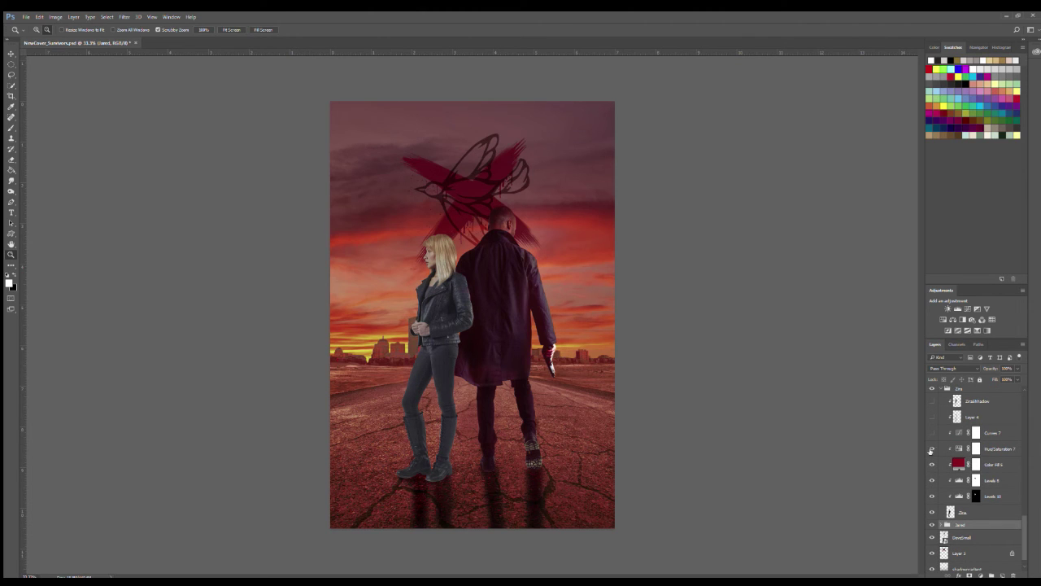
left_click(932, 432)
left_click(932, 416)
left_click(941, 418)
scroll(935, 440, "up", 3)
left_click(932, 465)
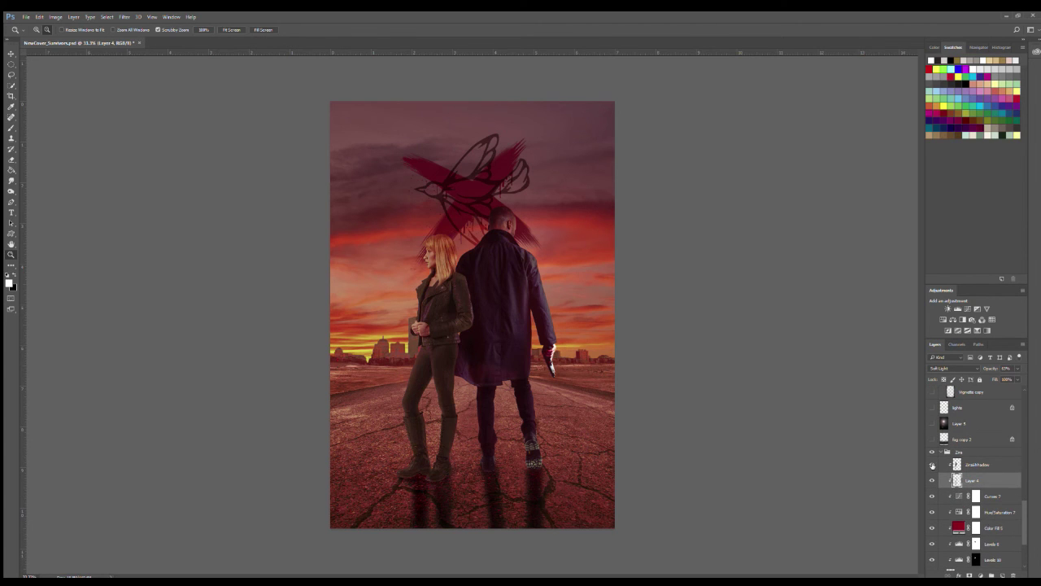
left_click(943, 463)
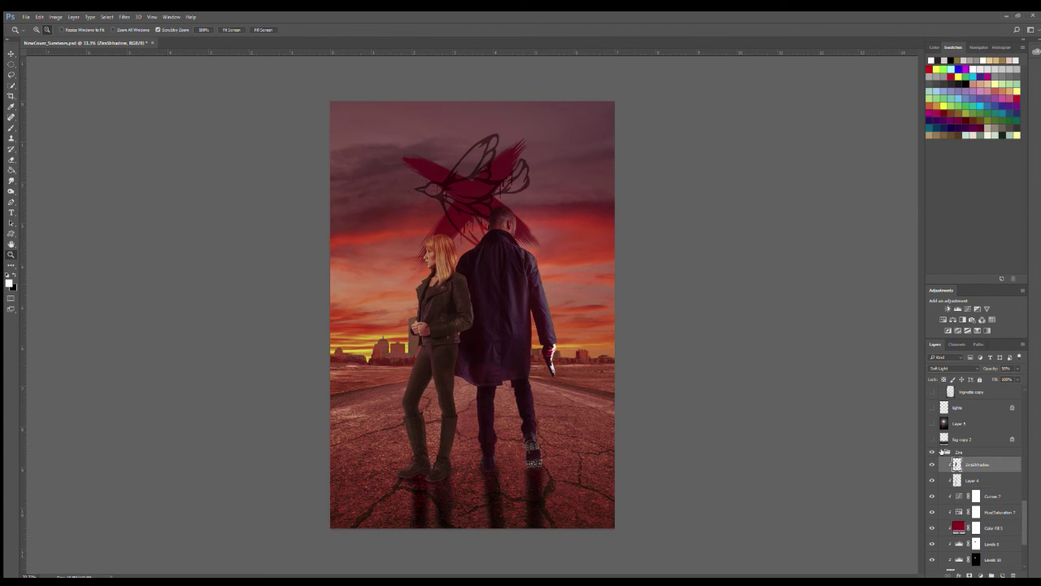
left_click(943, 451)
Show the fog copy 2 layer, the glow layer and the lights layer above the two figure groups.
left_click(933, 472)
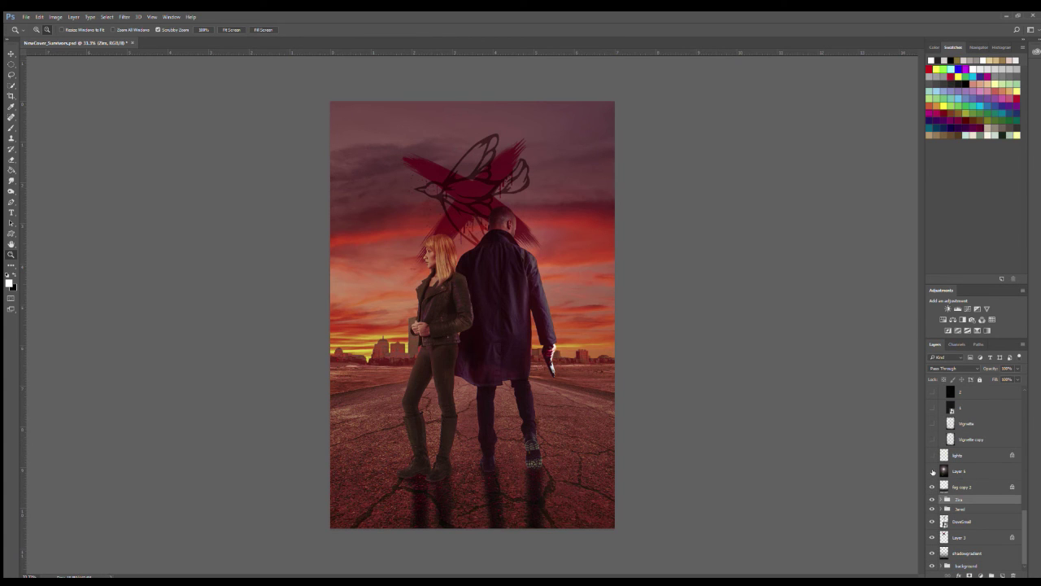
left_click(932, 472)
left_click(933, 456)
left_click(945, 455)
Show the Vignette copy, Vignette, 1 and 2 layers in the overlays group.
left_click(933, 487)
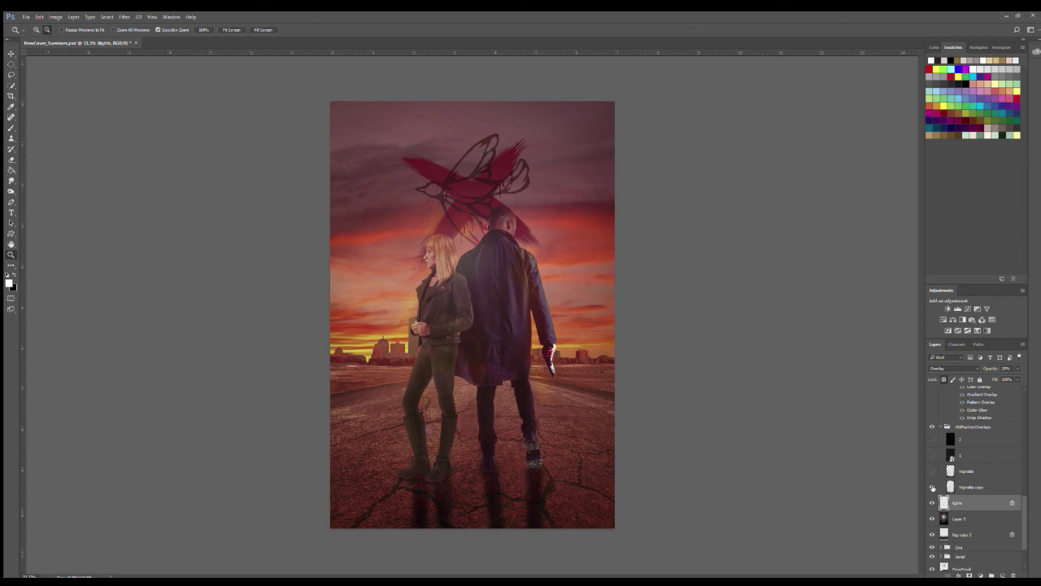
left_click(969, 486)
left_click(983, 471)
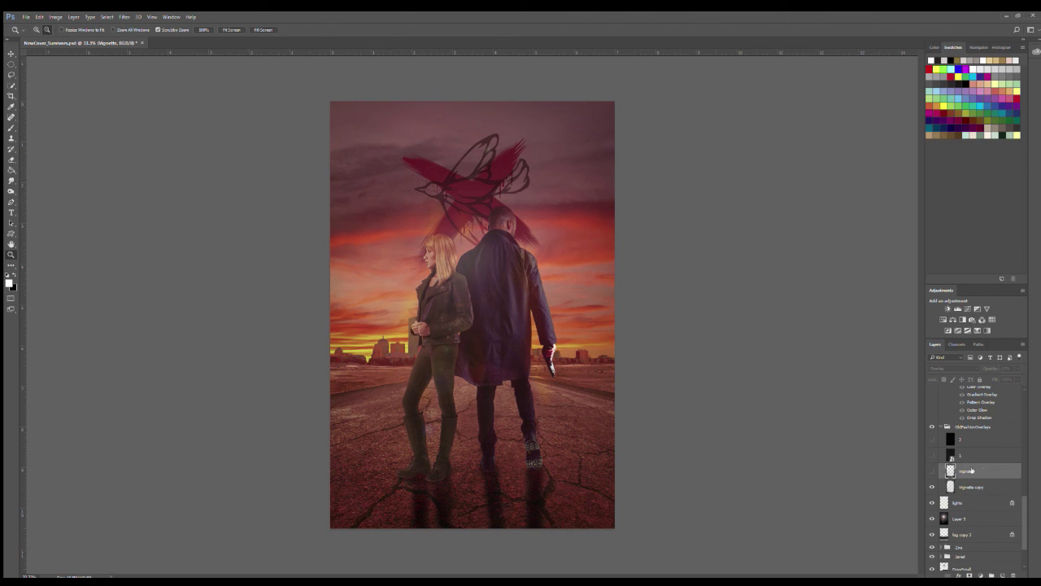
left_click(932, 471)
left_click(976, 459)
left_click(932, 455)
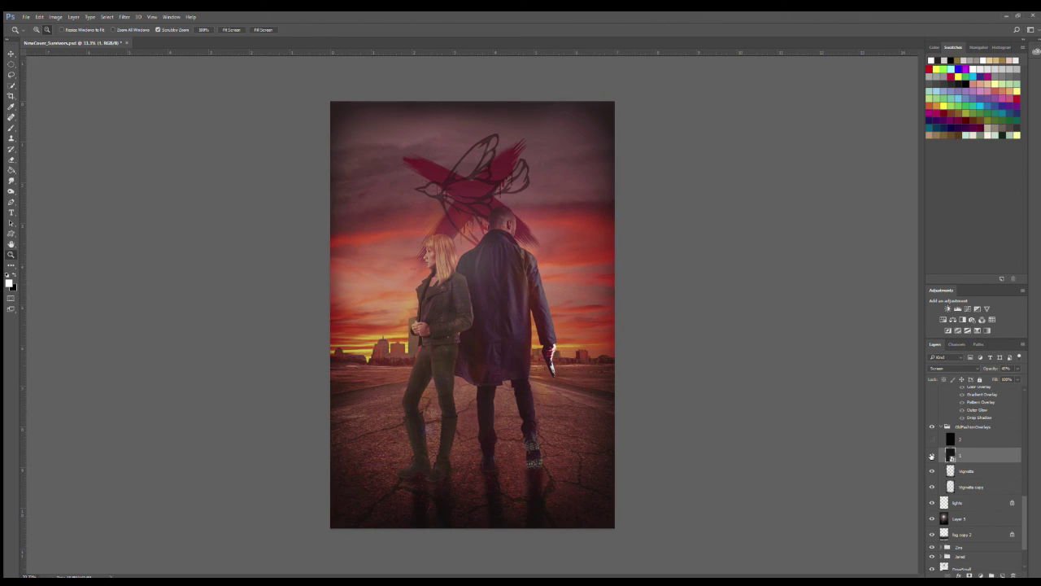
left_click(985, 441)
scroll(960, 480, "up", 3)
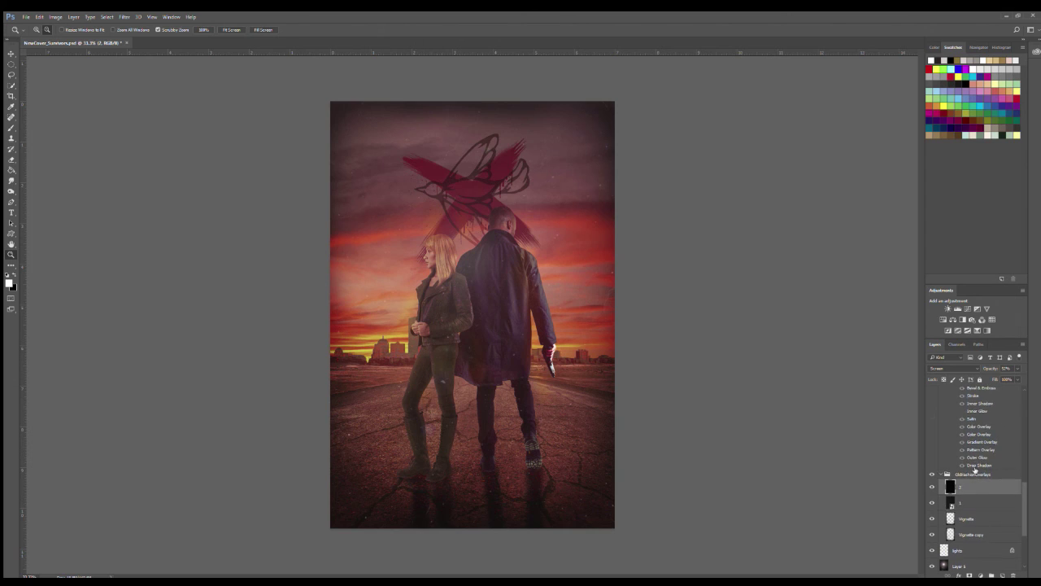
Show the author name, the PEACE and SURVIVORS OF title layers and the tagline text layer.
left_click(933, 416)
scroll(960, 471, "up", 3)
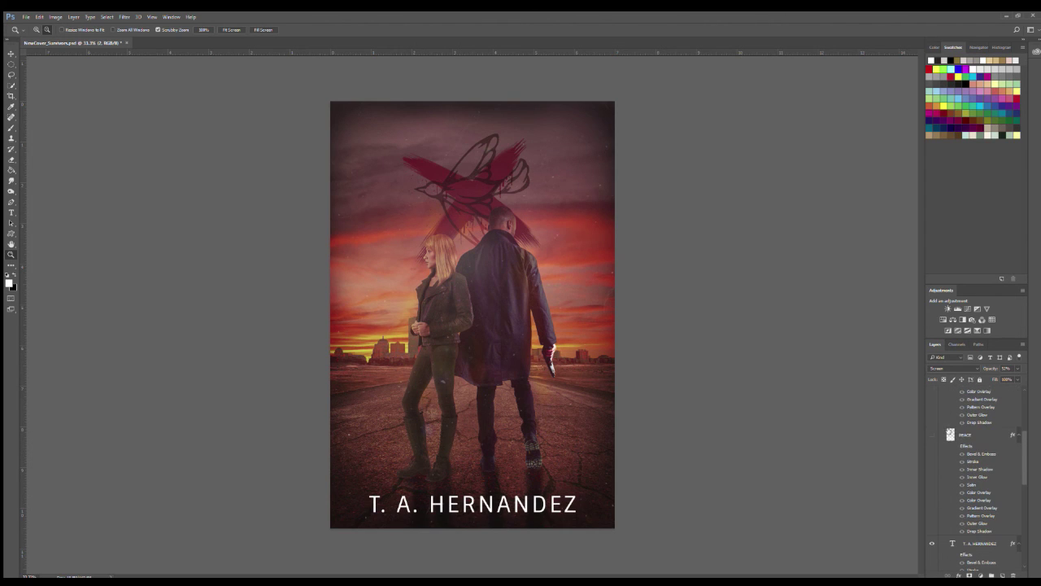
left_click(932, 545)
left_click(932, 398)
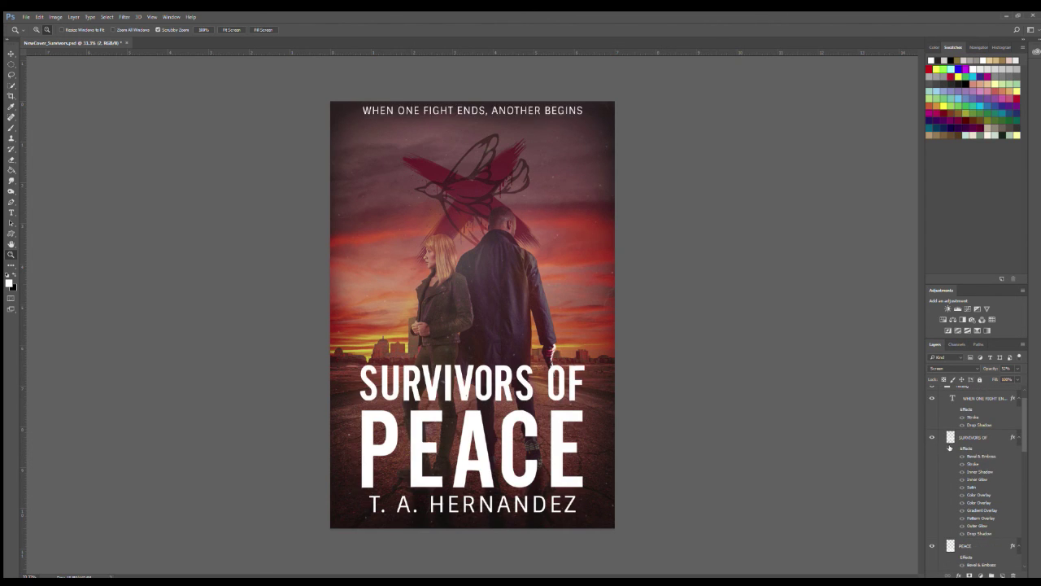
left_click(976, 438)
Turn on the layer effects of the title and author name layers, and collapse their effects lists.
key("h")
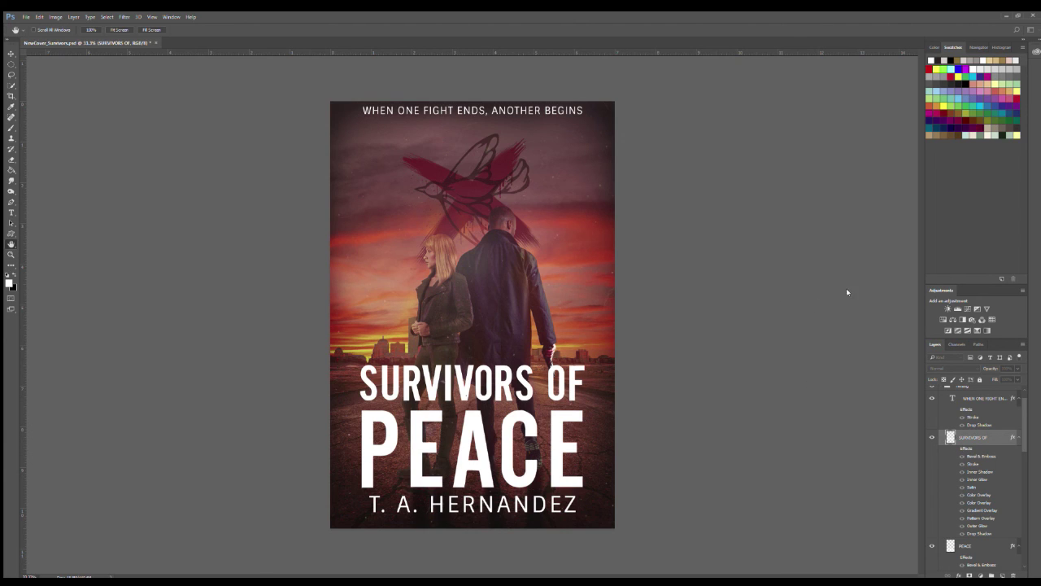
key("z")
scroll(958, 521, "down", 5)
left_click(1012, 479)
left_click(1014, 459)
left_click(1012, 405)
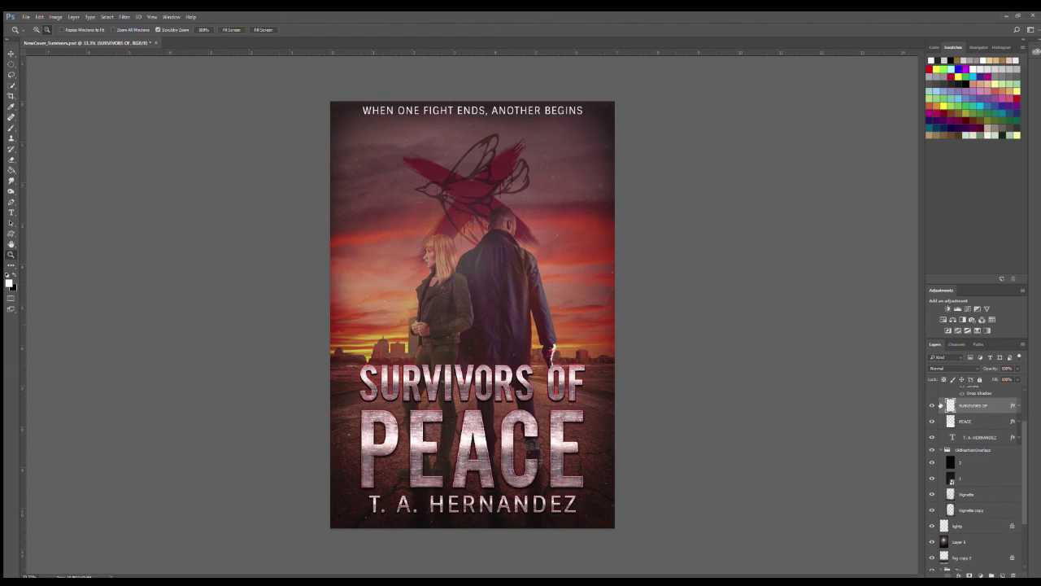
Collapse the text layer group and show the Color Lookup adjustment layer above it.
left_click(941, 405)
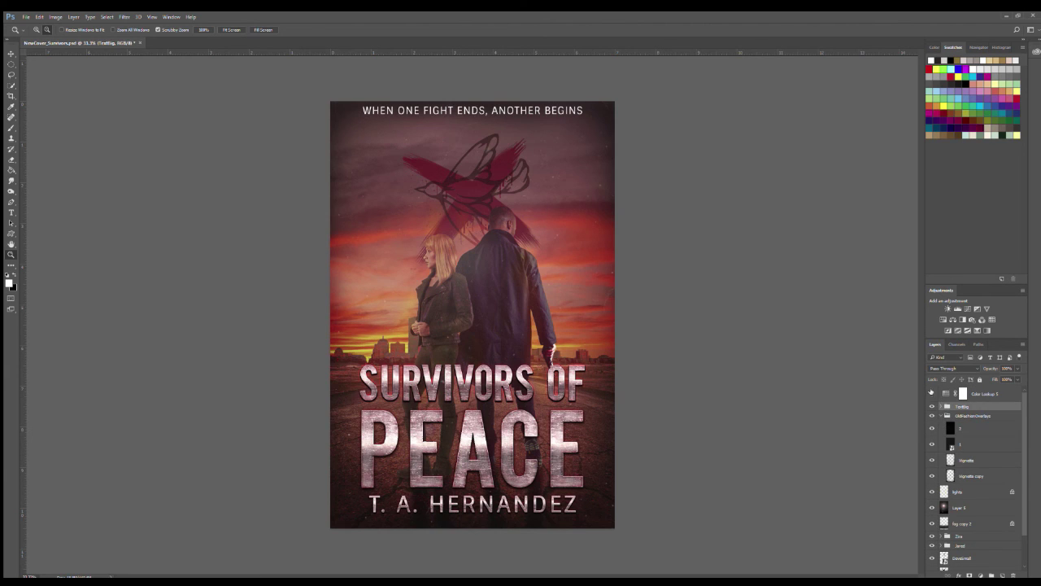
left_click(937, 396)
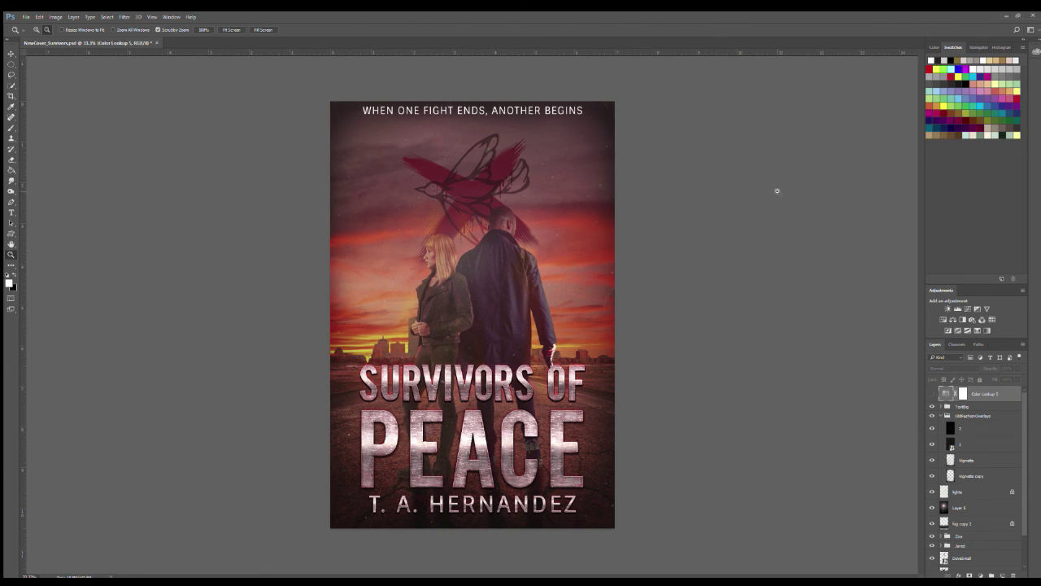
left_click(932, 393)
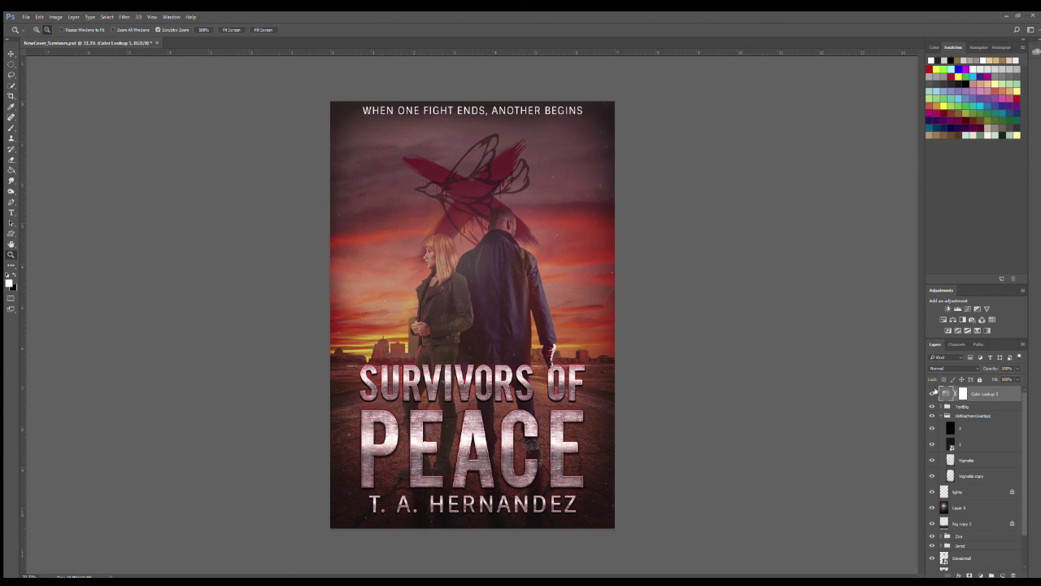